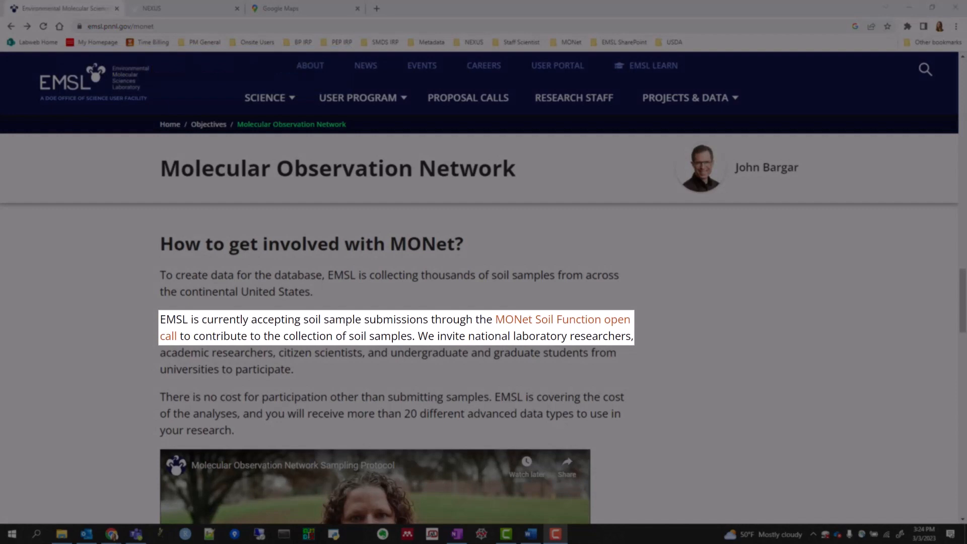
Step: Reach the MONet Soil Function open call page and view the accepted ecoregions table
{"action": "left_click", "coordinate": [562, 321]}
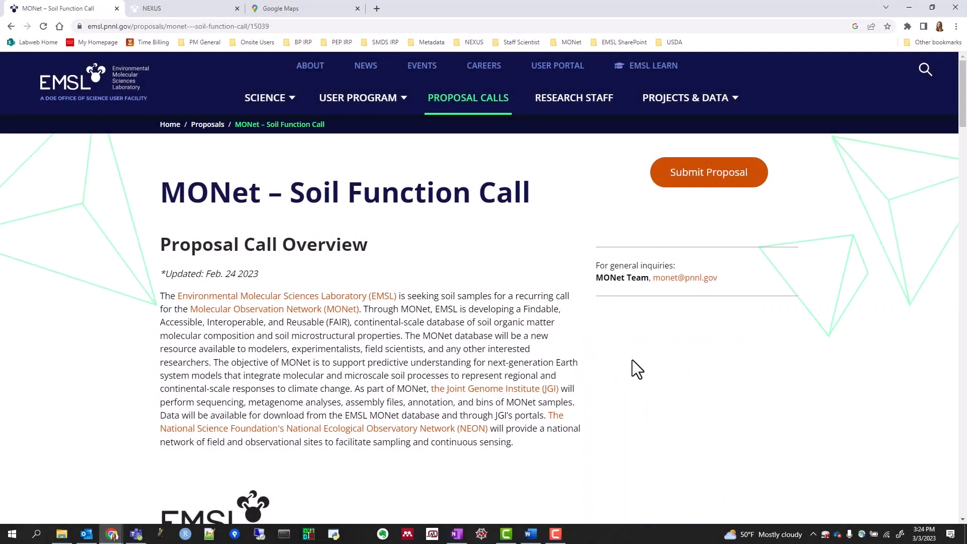
{"action": "scroll", "coordinate": [623, 359], "scroll_direction": "down", "scroll_amount": 4}
{"action": "scroll", "coordinate": [612, 363], "scroll_direction": "down", "scroll_amount": 4}
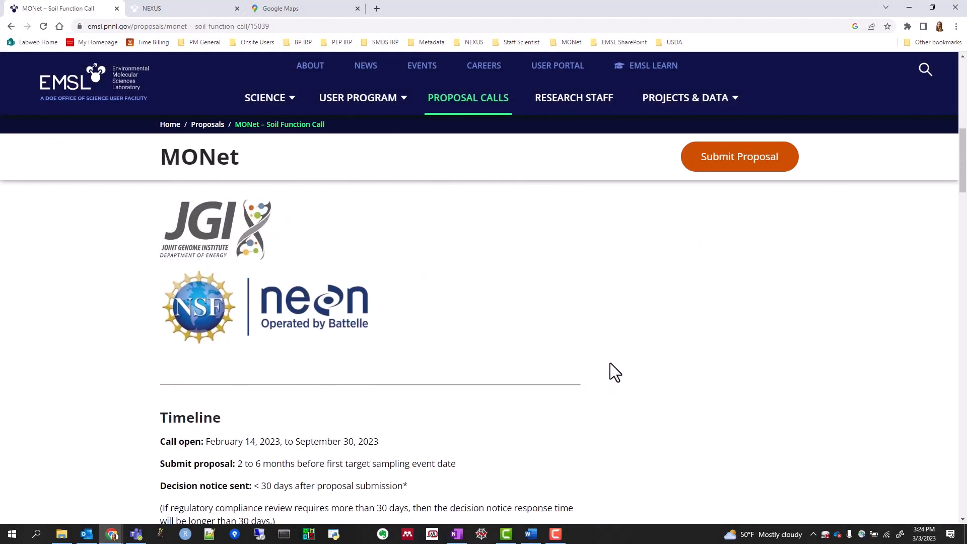
{"action": "scroll", "coordinate": [609, 362], "scroll_direction": "down", "scroll_amount": 3}
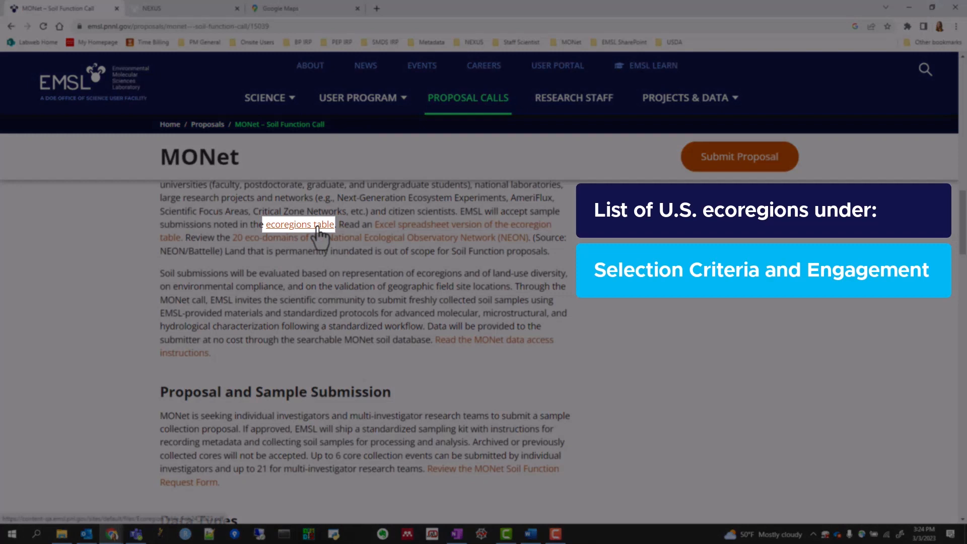
{"action": "left_click", "coordinate": [318, 227]}
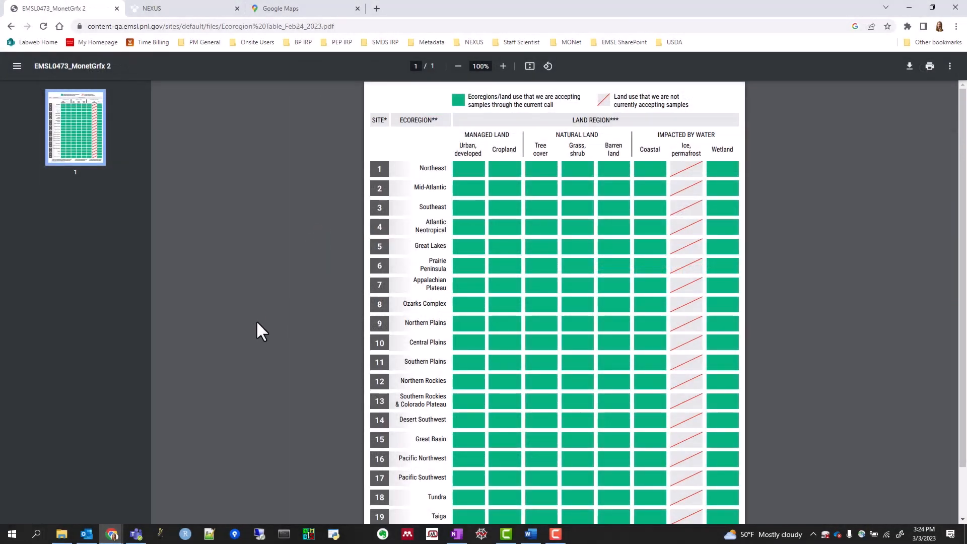
{"action": "scroll", "coordinate": [257, 320], "scroll_direction": "down", "scroll_amount": 1}
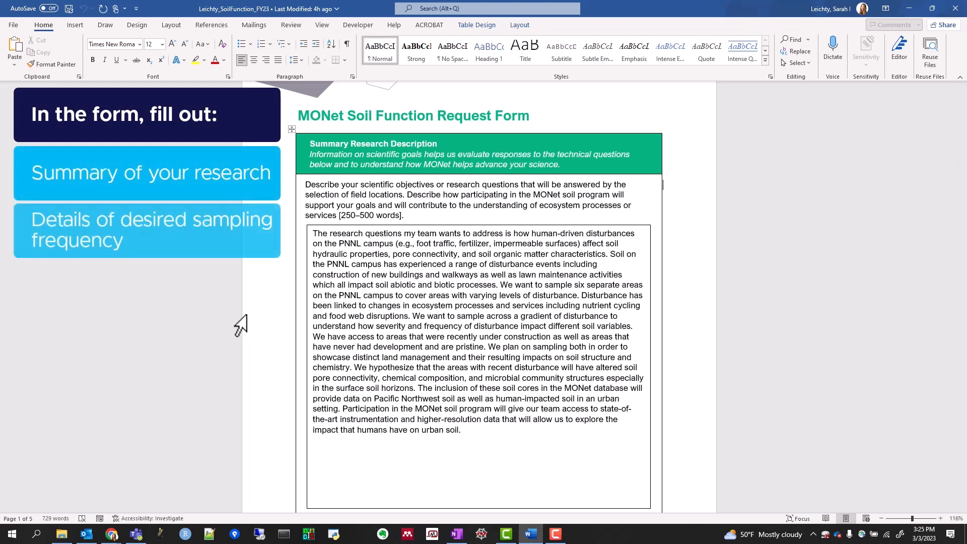
{"action": "scroll", "coordinate": [324, 358], "scroll_direction": "down", "scroll_amount": 5}
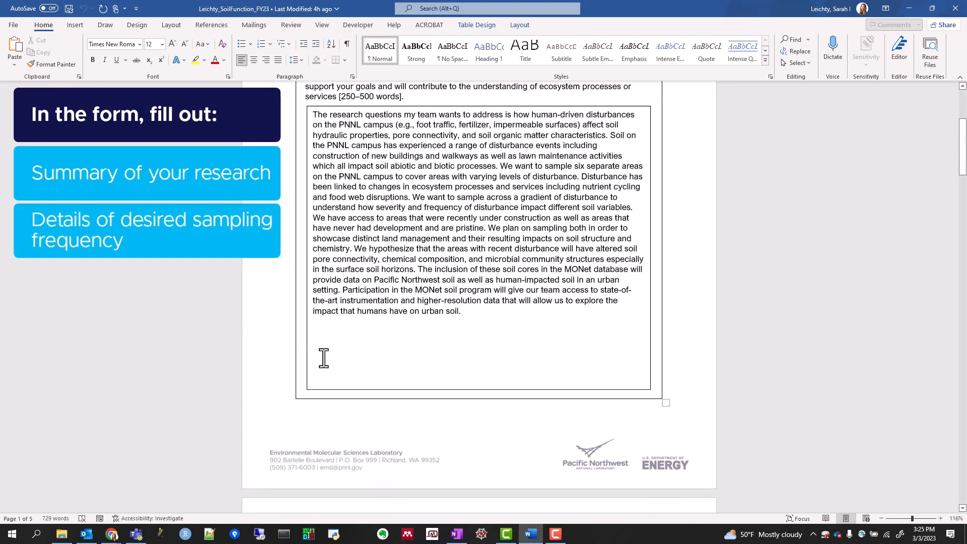
{"action": "scroll", "coordinate": [323, 359], "scroll_direction": "down", "scroll_amount": 3}
{"action": "scroll", "coordinate": [326, 366], "scroll_direction": "down", "scroll_amount": 2}
{"action": "scroll", "coordinate": [326, 366], "scroll_direction": "down", "scroll_amount": 2}
{"action": "scroll", "coordinate": [317, 367], "scroll_direction": "down", "scroll_amount": 2}
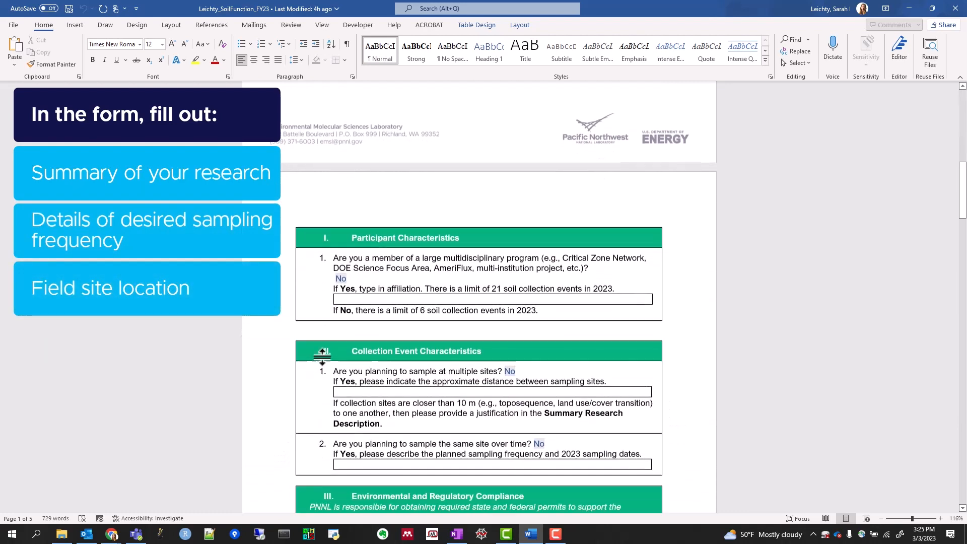
{"action": "scroll", "coordinate": [316, 368], "scroll_direction": "down", "scroll_amount": 2}
{"action": "scroll", "coordinate": [317, 369], "scroll_direction": "down", "scroll_amount": 1}
{"action": "scroll", "coordinate": [315, 367], "scroll_direction": "down", "scroll_amount": 1}
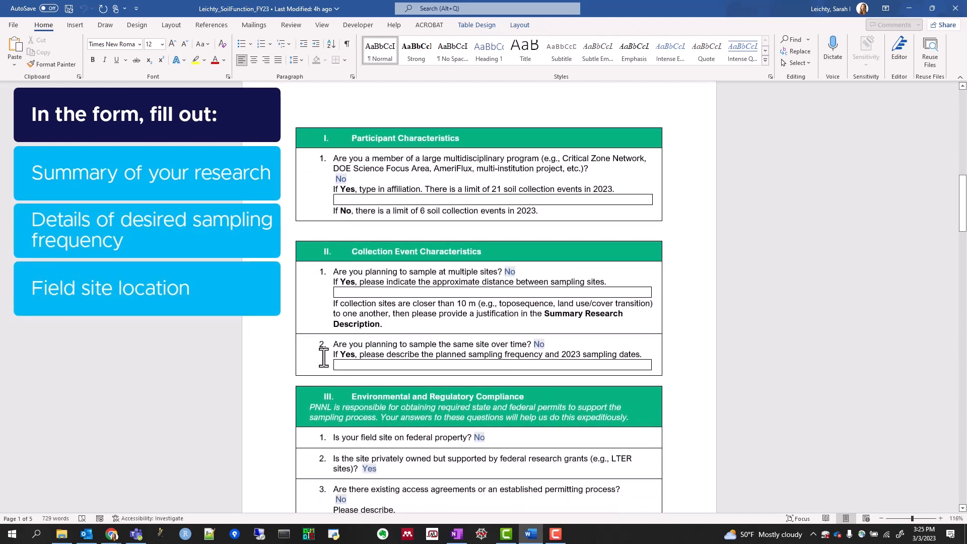
Step: Confirm No as the answer to the multidisciplinary program question in the request form
{"action": "left_click", "coordinate": [351, 179]}
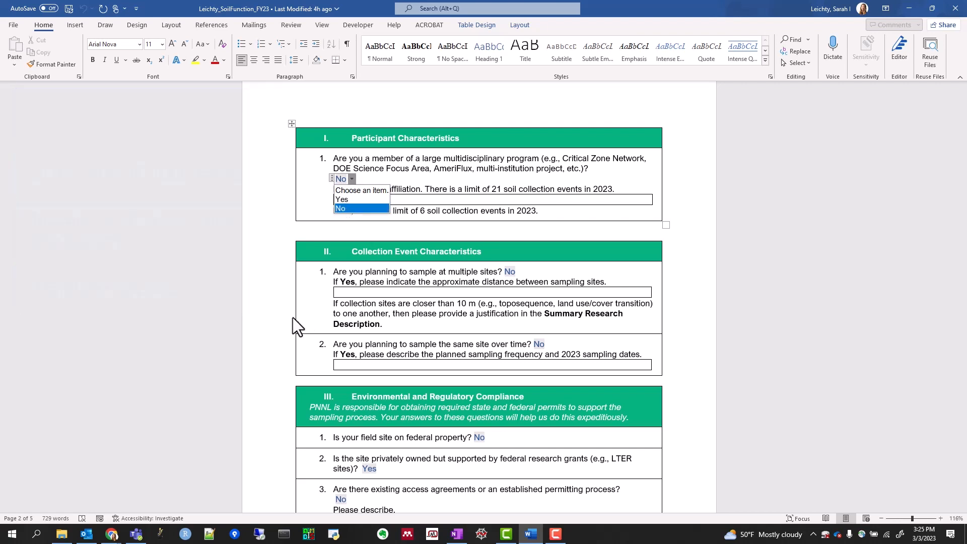
{"action": "left_click", "coordinate": [301, 342]}
{"action": "scroll", "coordinate": [318, 338], "scroll_direction": "down", "scroll_amount": 2}
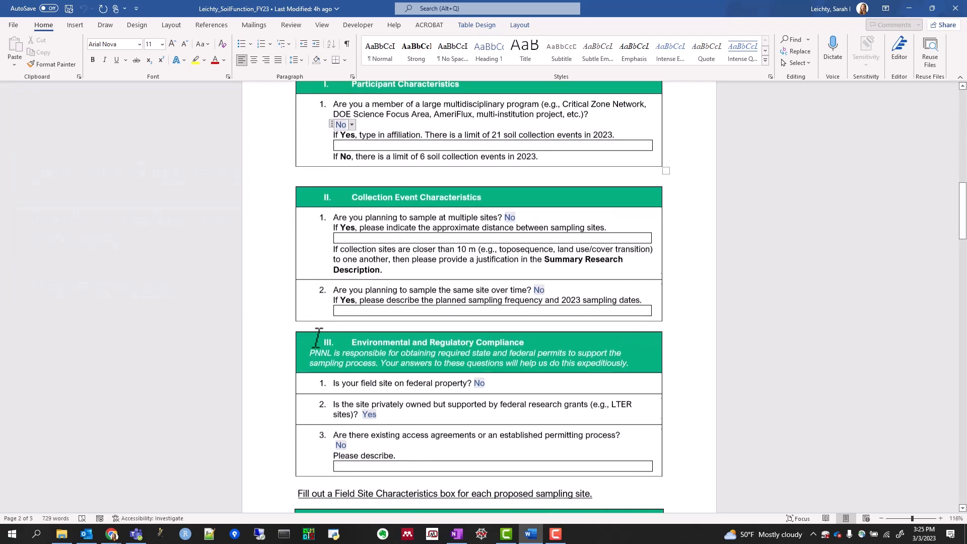
{"action": "scroll", "coordinate": [318, 338], "scroll_direction": "down", "scroll_amount": 2}
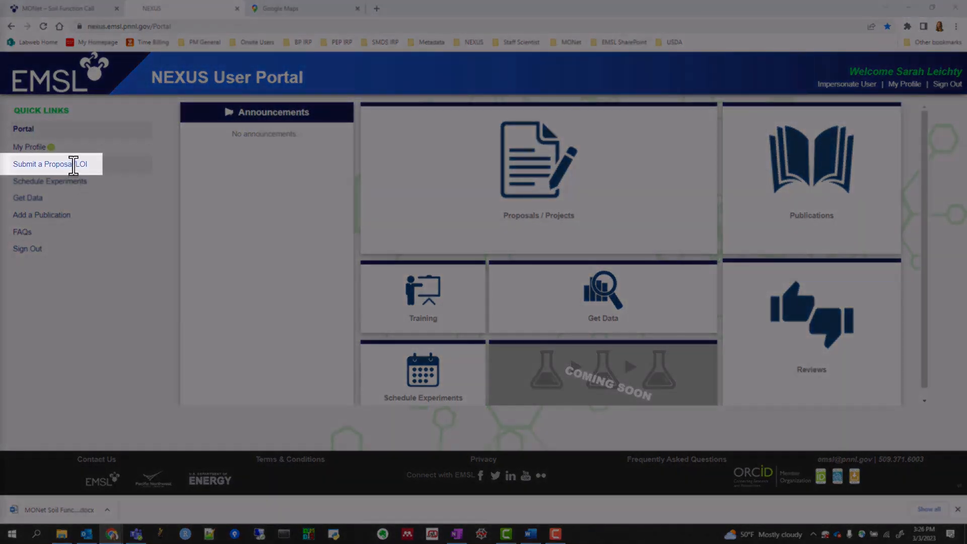
Step: Begin a new proposal with type Open Calls > MONet > Soil Function
{"action": "left_click", "coordinate": [73, 164]}
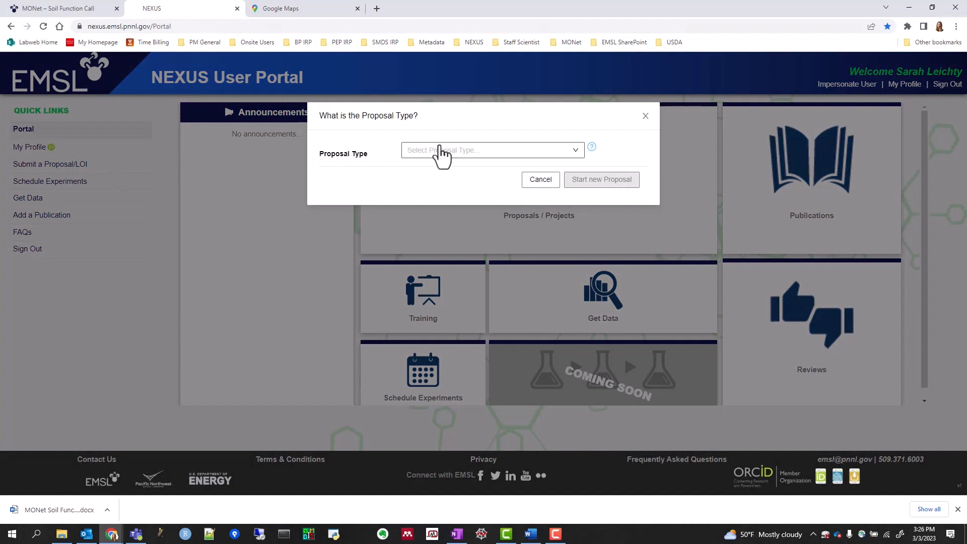
{"action": "left_click", "coordinate": [453, 150]}
{"action": "left_click", "coordinate": [425, 171]}
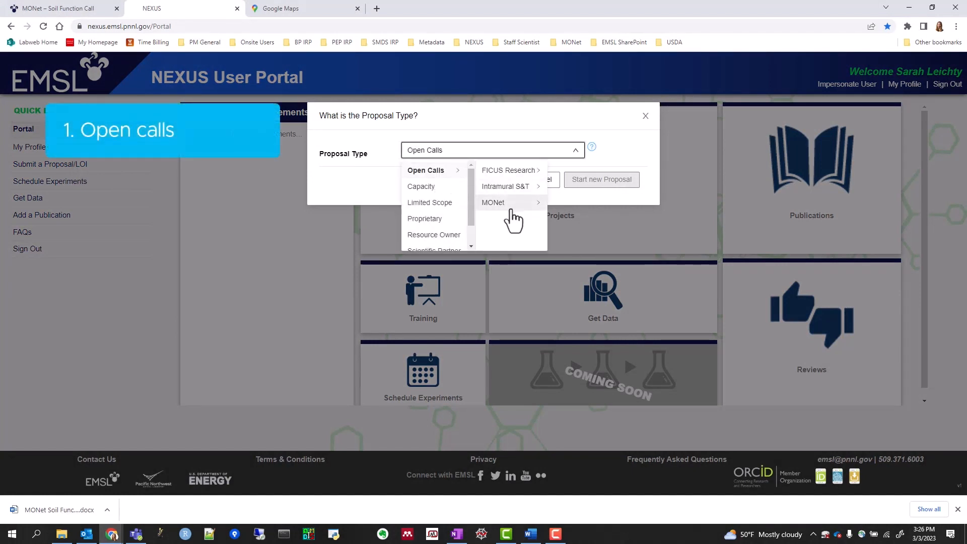
{"action": "left_click", "coordinate": [493, 203]}
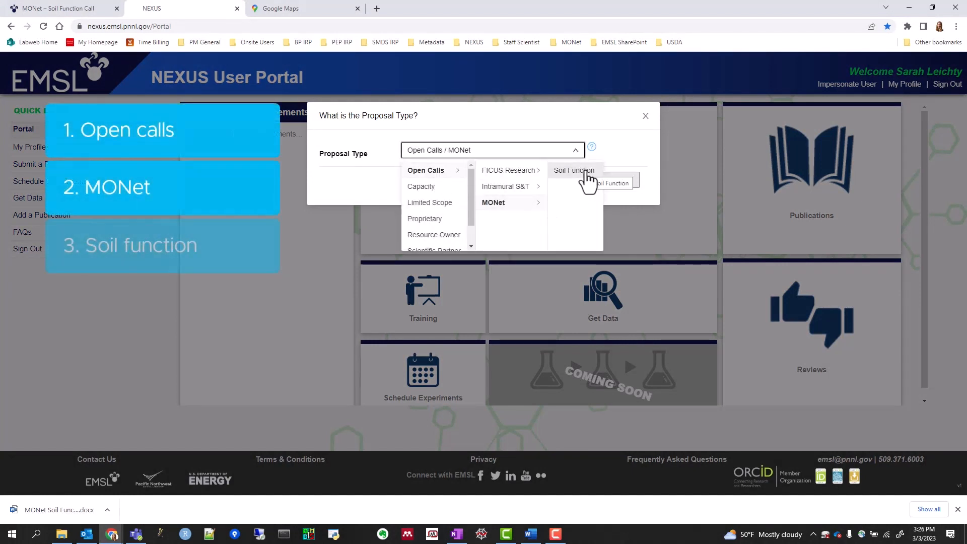
{"action": "left_click", "coordinate": [575, 170]}
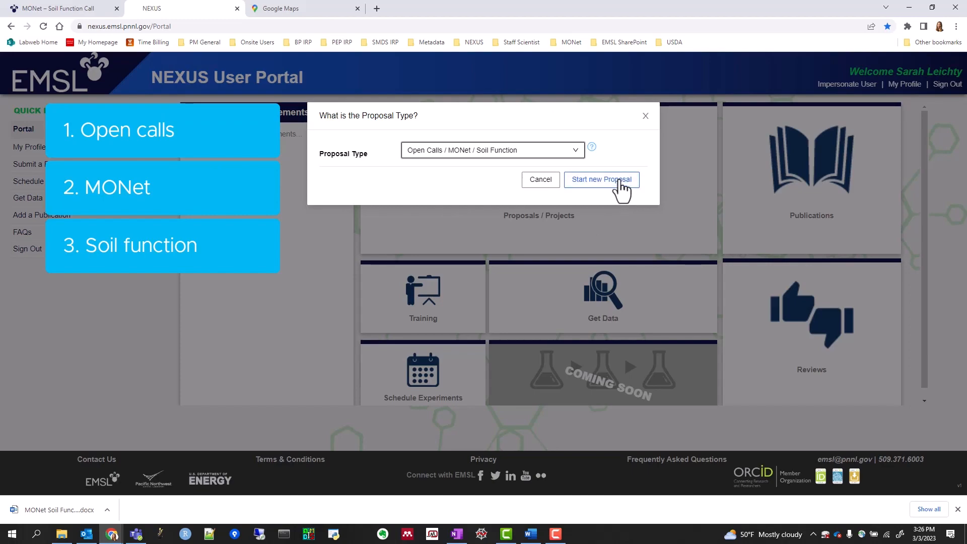
{"action": "left_click", "coordinate": [601, 180]}
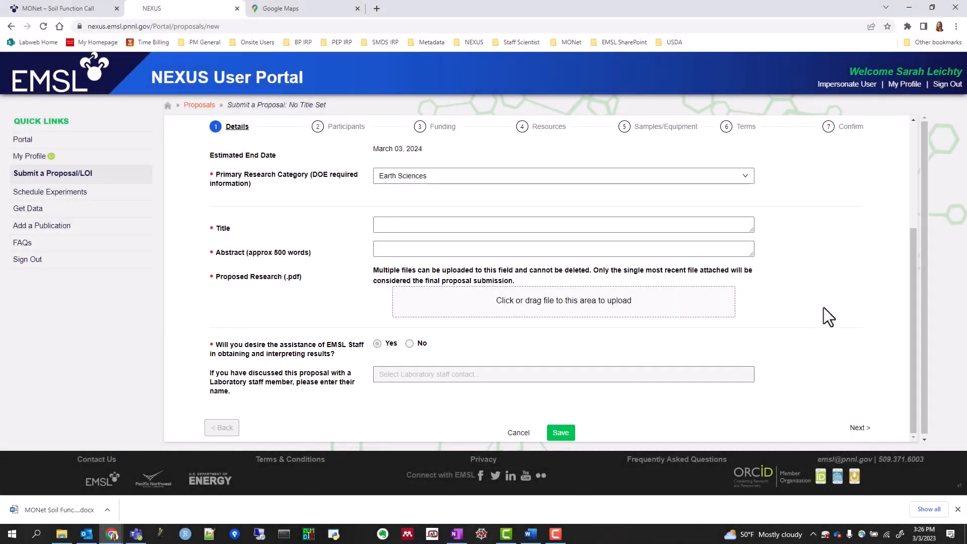
{"action": "scroll", "coordinate": [824, 307], "scroll_direction": "up", "scroll_amount": 3}
{"action": "scroll", "coordinate": [823, 306], "scroll_direction": "up", "scroll_amount": 3}
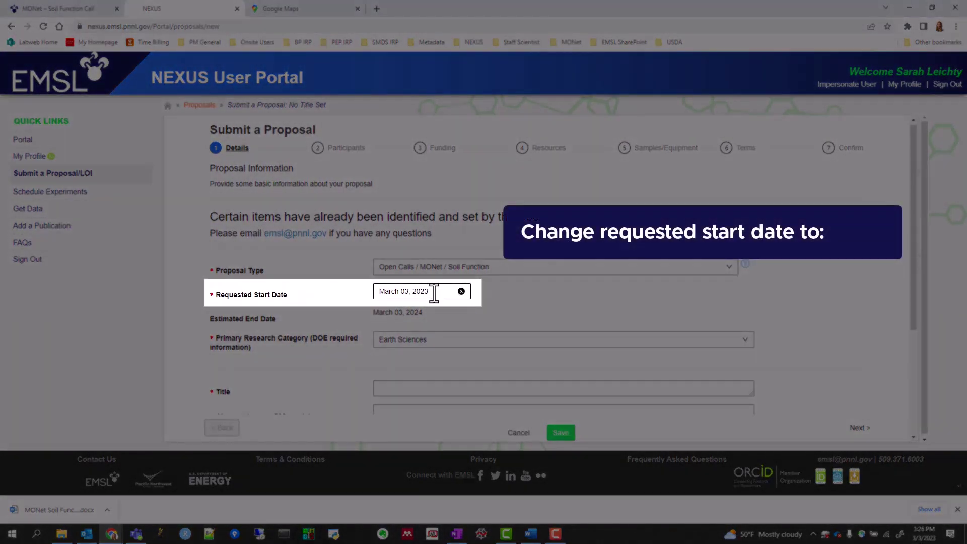
Step: Choose May 1, 2023 as the requested start date in the calendar
{"action": "left_click", "coordinate": [433, 292]}
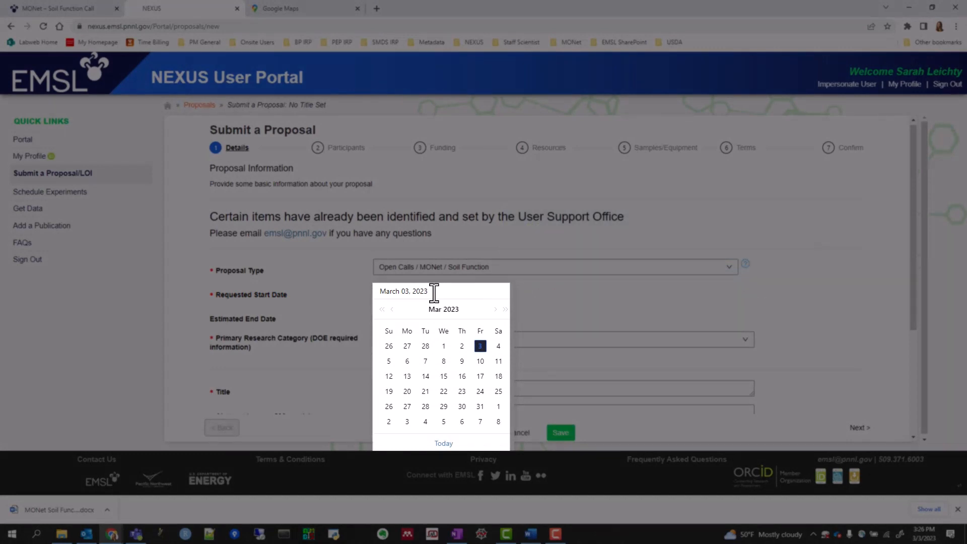
{"action": "left_click", "coordinate": [495, 310]}
{"action": "left_click", "coordinate": [495, 308]}
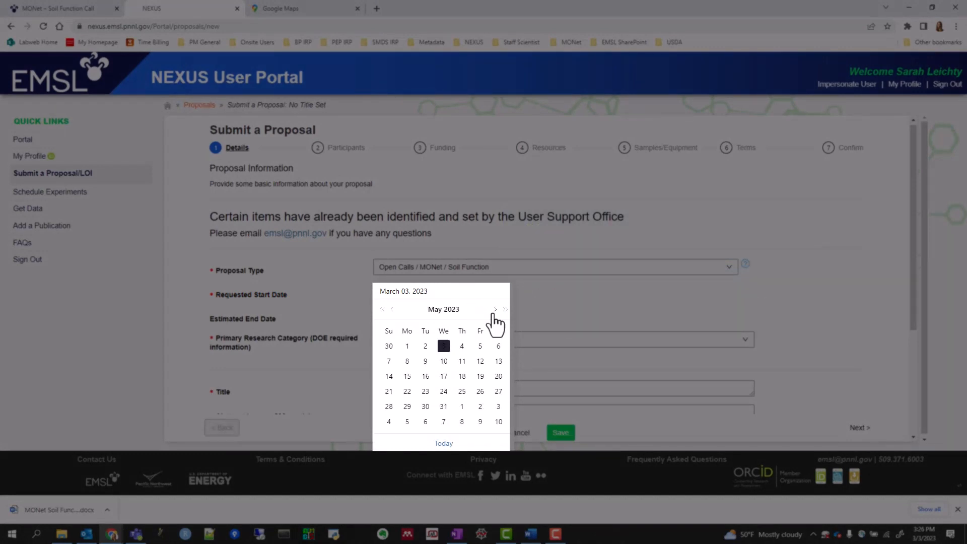
{"action": "left_click", "coordinate": [393, 309]}
{"action": "left_click", "coordinate": [408, 347]}
{"action": "scroll", "coordinate": [834, 291], "scroll_direction": "down", "scroll_amount": 1}
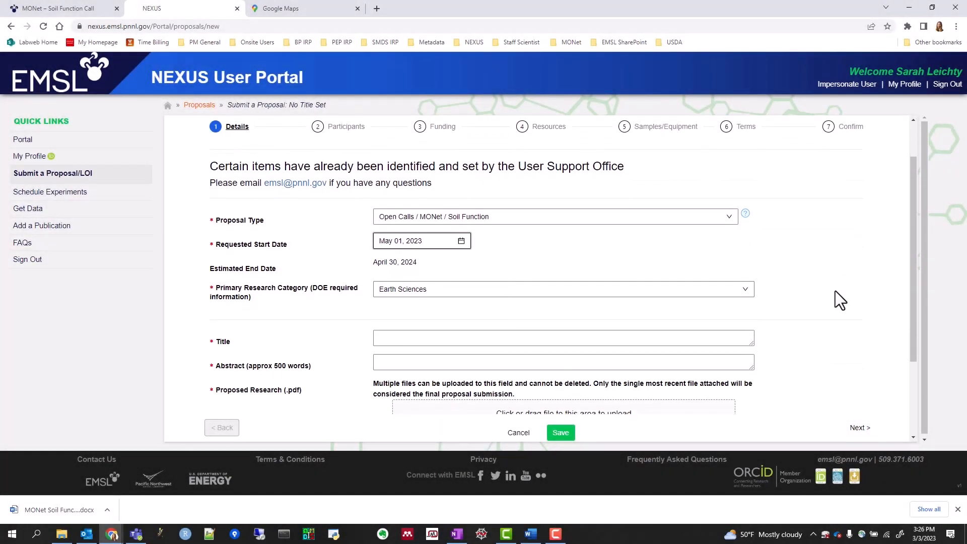
Step: Enter 'Leichty MONet Request' as the proposal title and move to the abstract
{"action": "left_click", "coordinate": [431, 319]}
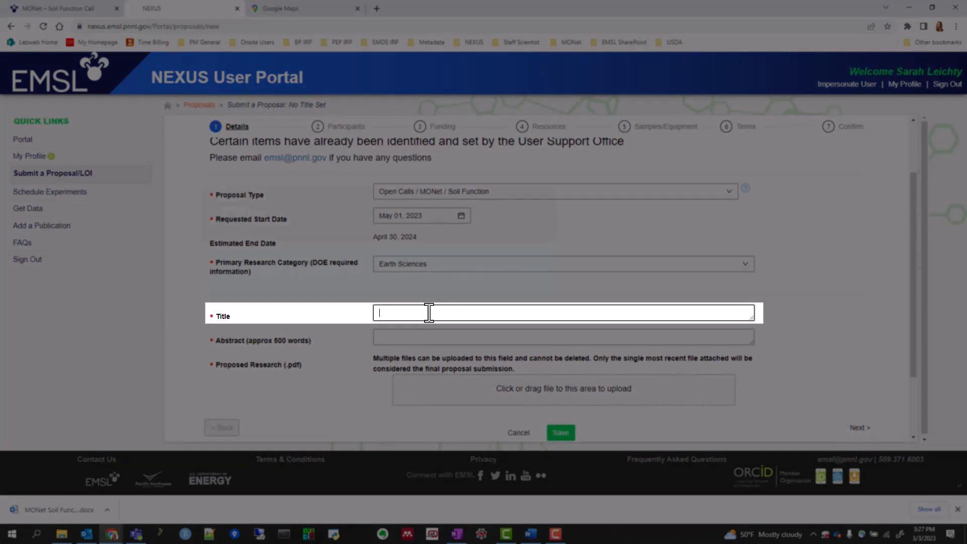
{"action": "type", "text": "Leichty M"}
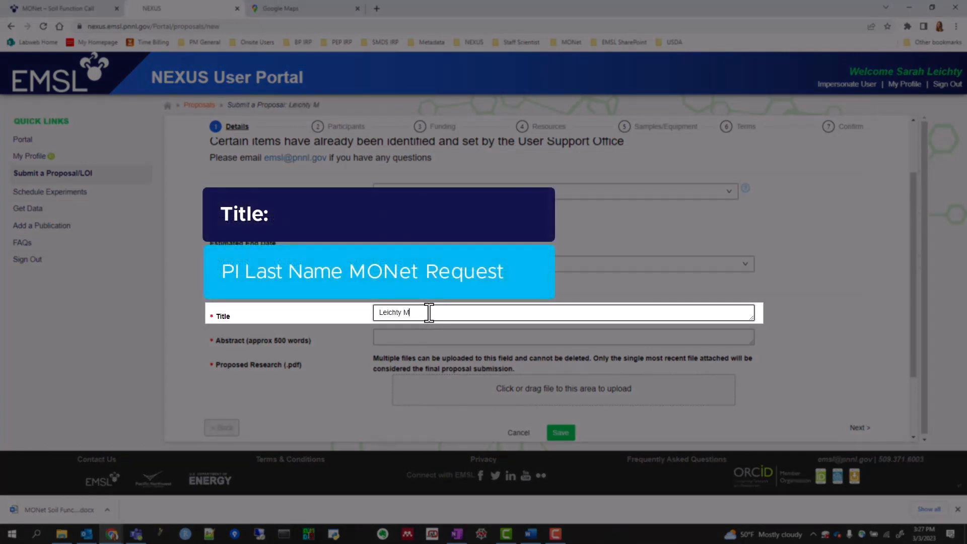
{"action": "type", "text": "onet"}
{"action": "type", "text": "ONet"}
{"action": "type", "text": " Request"}
{"action": "scroll", "coordinate": [507, 289], "scroll_direction": "down", "scroll_amount": 1}
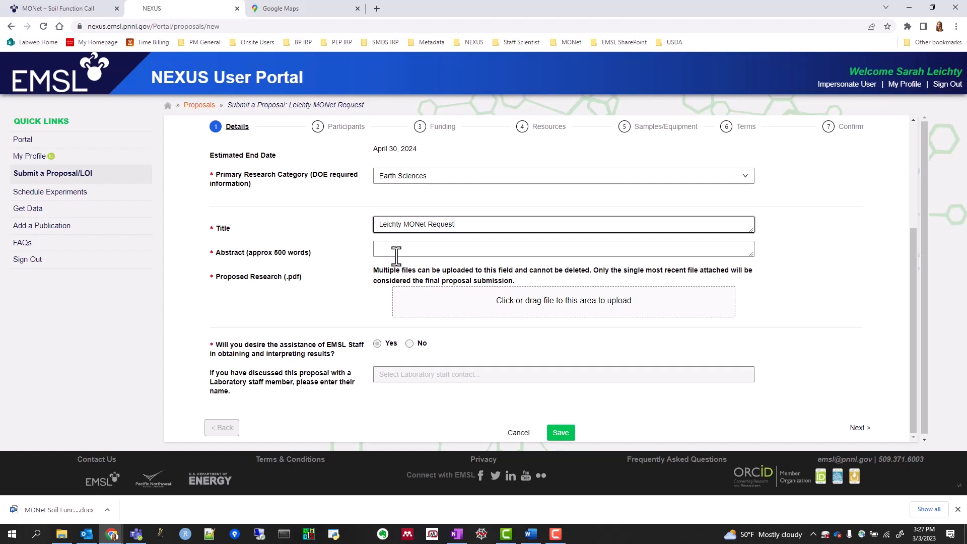
{"action": "left_click", "coordinate": [396, 252]}
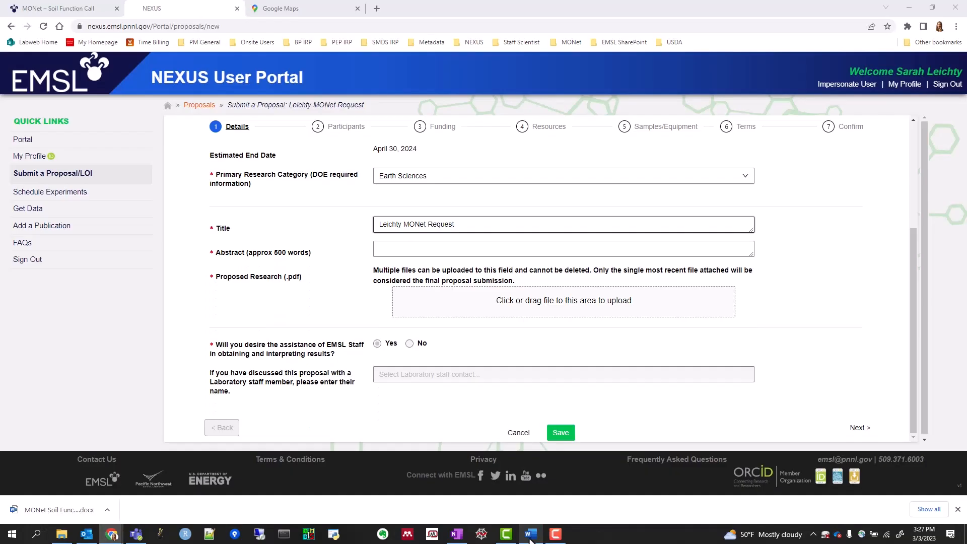
Step: Copy the summary research description from the Word form and return to the abstract field
{"action": "left_click", "coordinate": [531, 535]}
{"action": "scroll", "coordinate": [458, 336], "scroll_direction": "up", "scroll_amount": 10}
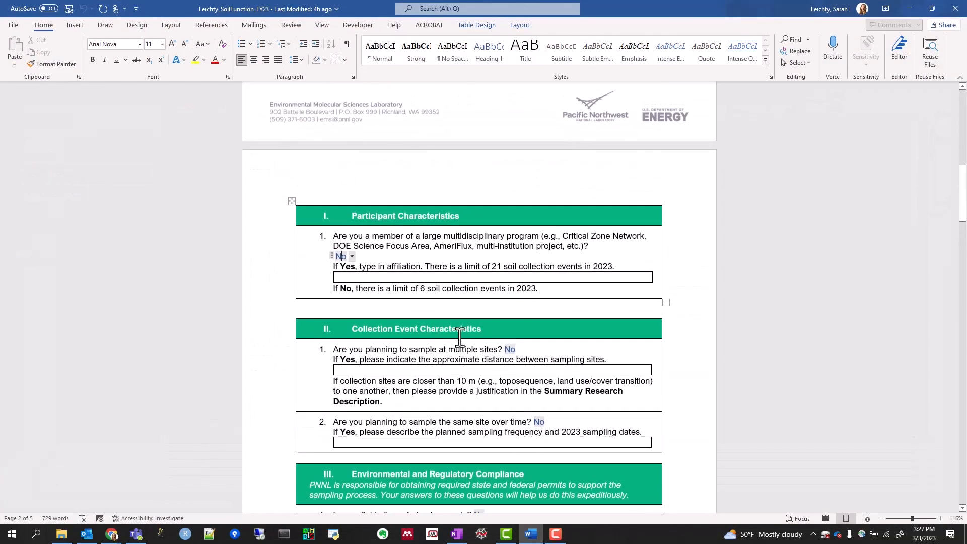
{"action": "scroll", "coordinate": [458, 336], "scroll_direction": "up", "scroll_amount": 10}
{"action": "scroll", "coordinate": [458, 337], "scroll_direction": "up", "scroll_amount": 6}
{"action": "scroll", "coordinate": [458, 336], "scroll_direction": "up", "scroll_amount": 4}
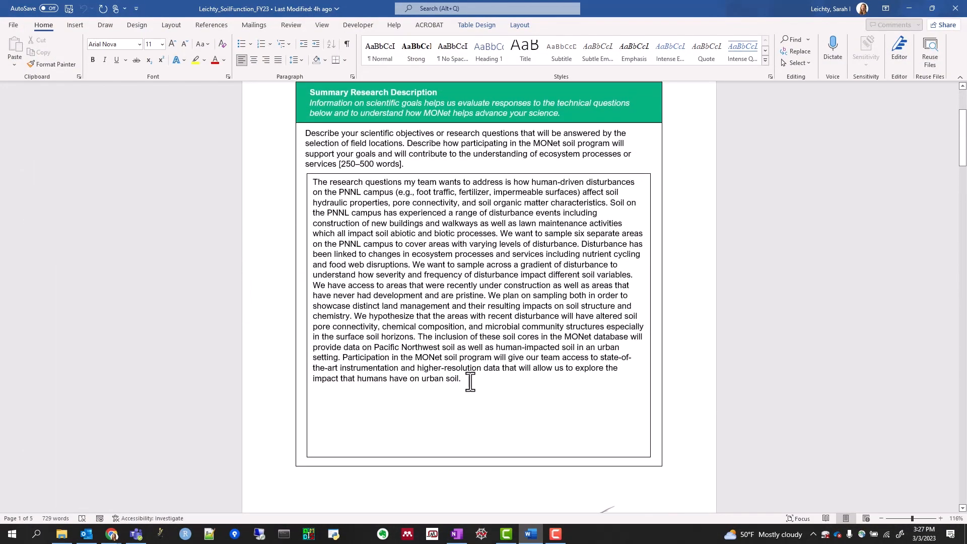
{"action": "left_click_drag", "start_coordinate": [468, 382], "coordinate": [313, 182]}
{"action": "key", "text": "ctrl+c"}
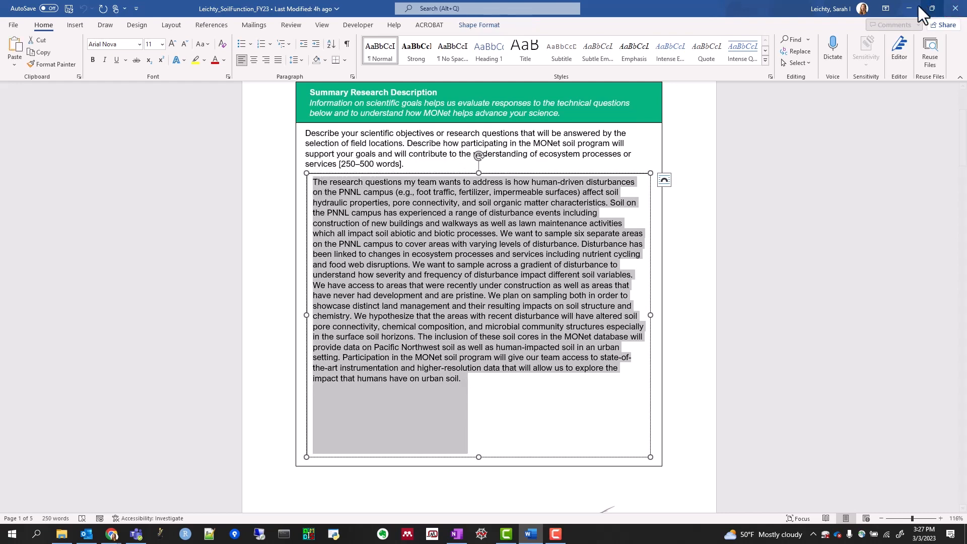
{"action": "left_click", "coordinate": [908, 8]}
{"action": "left_click", "coordinate": [416, 250]}
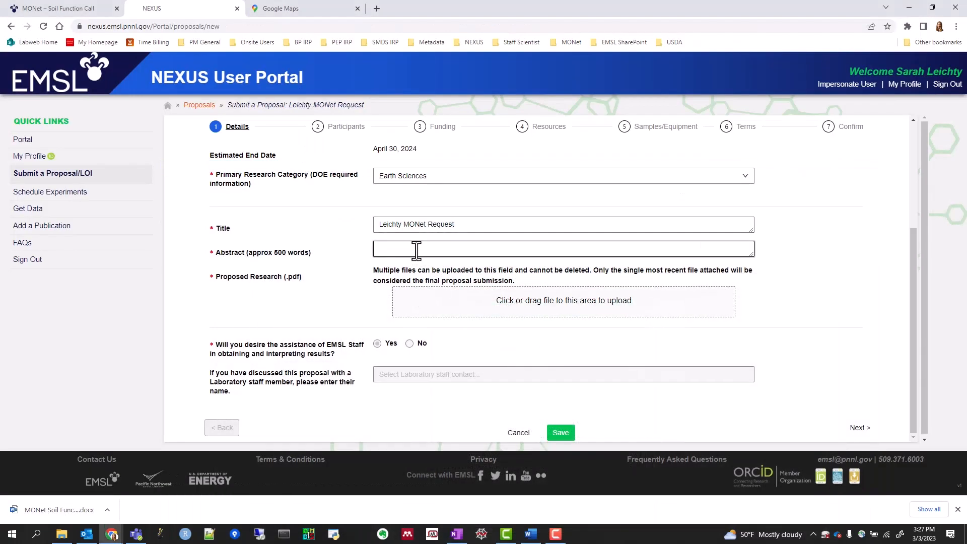
Step: Paste the summary into the abstract and upload Leichty_SoilFunction_FY23 from Documents
{"action": "key", "text": "ctrl+v"}
{"action": "scroll", "coordinate": [316, 322], "scroll_direction": "down", "scroll_amount": 5}
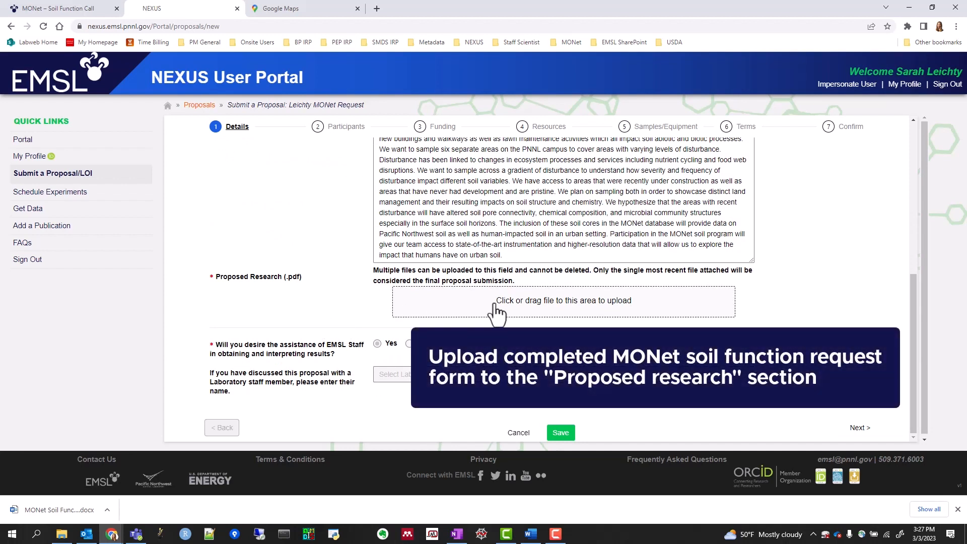
{"action": "left_click", "coordinate": [537, 316]}
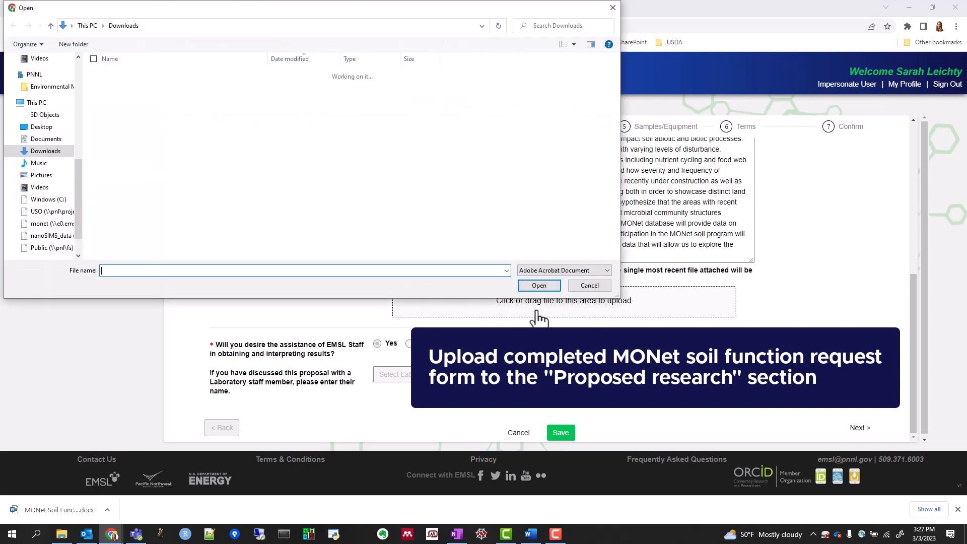
{"action": "left_click", "coordinate": [46, 87]}
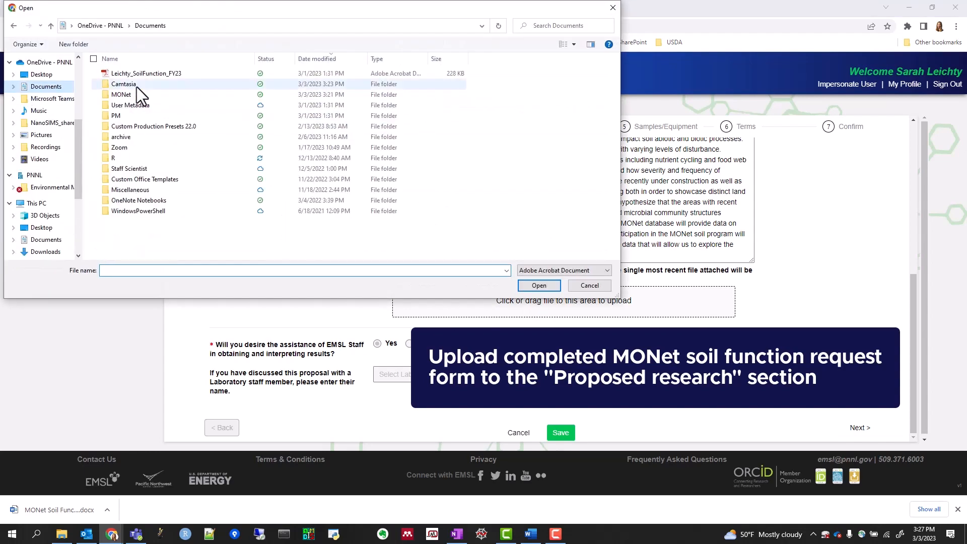
{"action": "left_click", "coordinate": [146, 74]}
{"action": "left_click", "coordinate": [539, 285]}
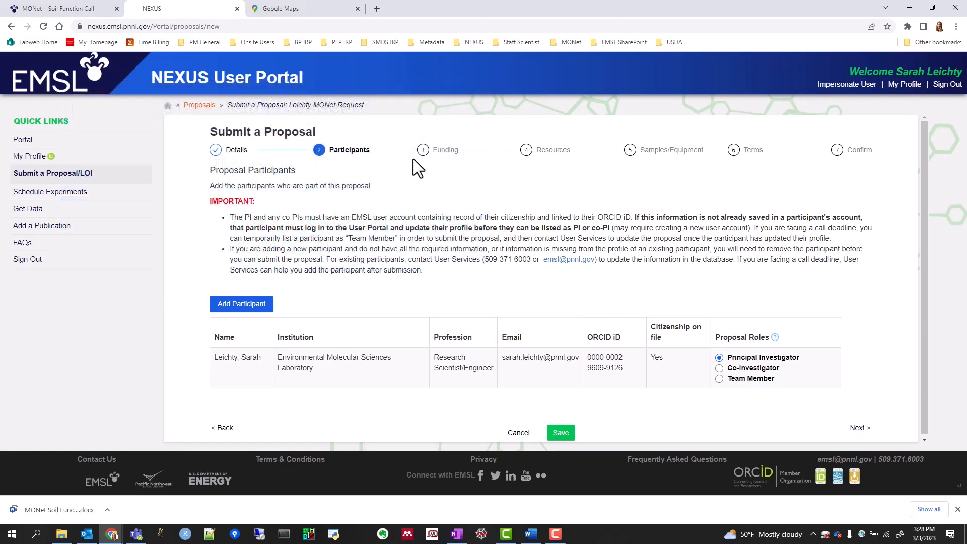
Step: Advance from Participants to the Funding step via the progress bar
{"action": "left_click", "coordinate": [442, 150]}
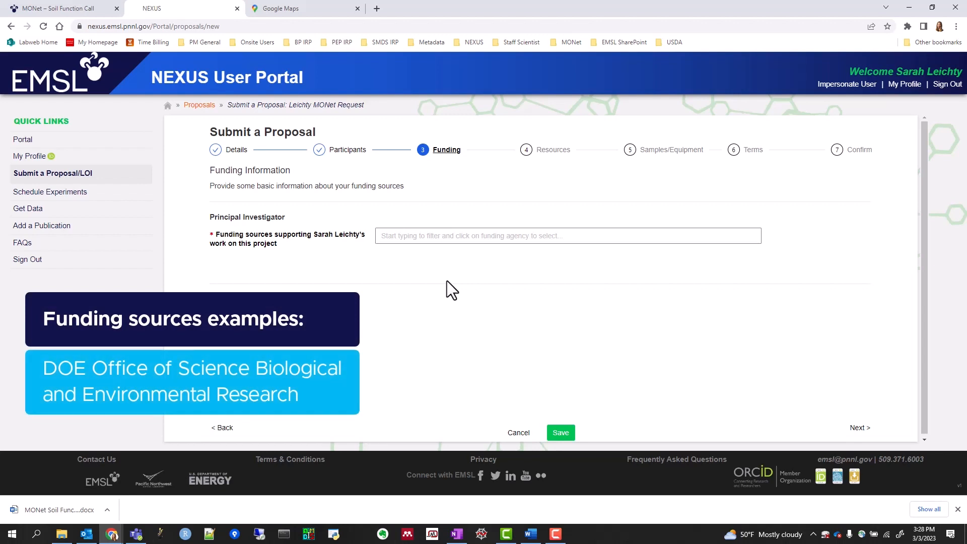
Step: Select US Department of Agriculture as funding source with grant number NA, then continue to Resources
{"action": "left_click", "coordinate": [445, 236]}
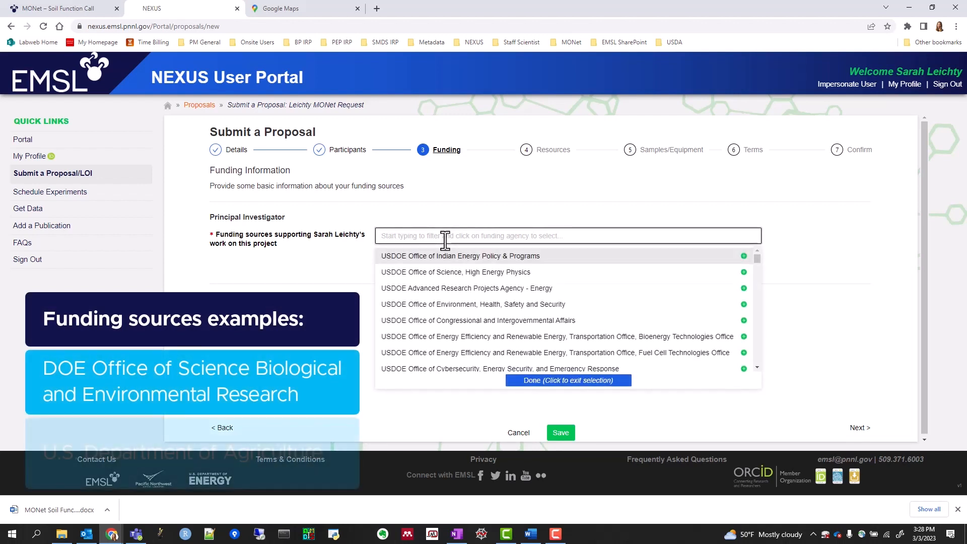
{"action": "type", "text": "us"}
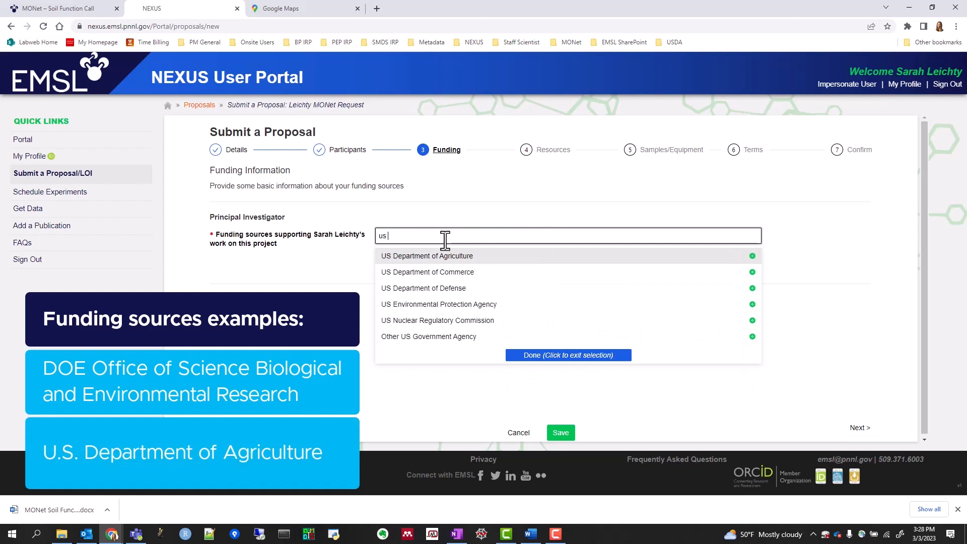
{"action": "left_click", "coordinate": [453, 257]}
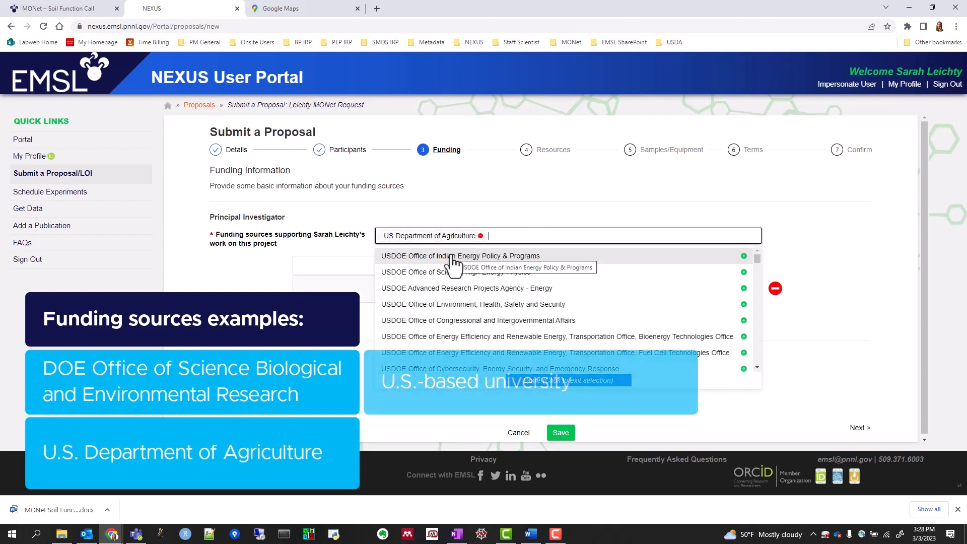
{"action": "key", "text": "Escape"}
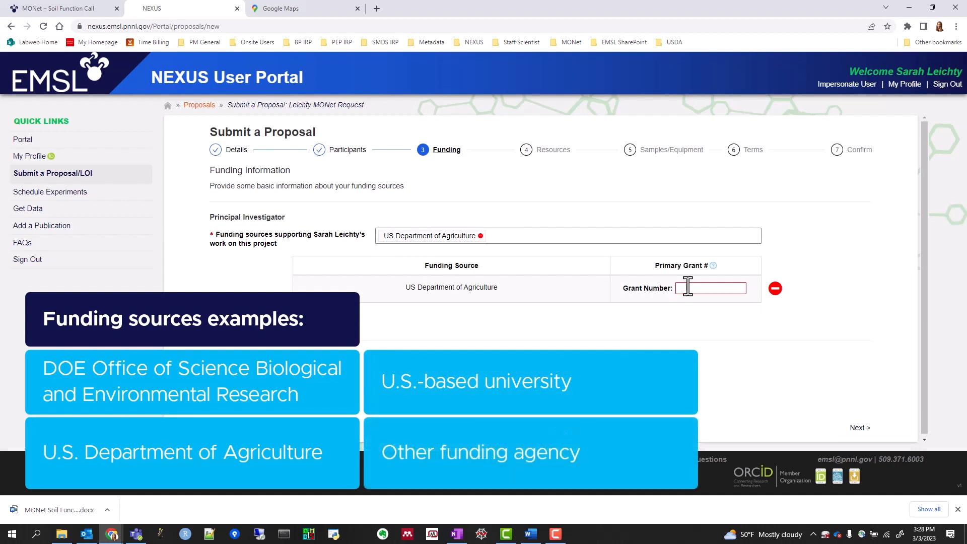
{"action": "left_click", "coordinate": [688, 287]}
{"action": "type", "text": "NA"}
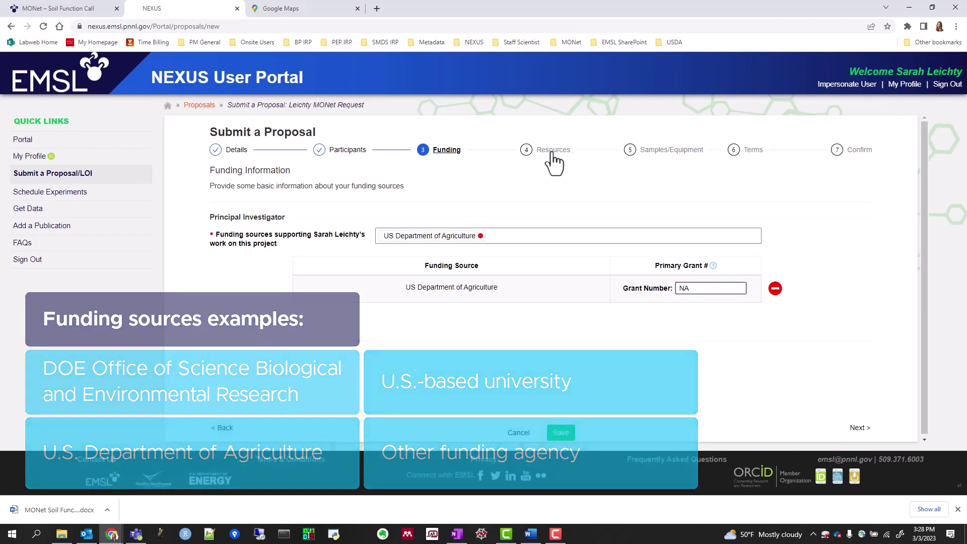
{"action": "left_click", "coordinate": [554, 151]}
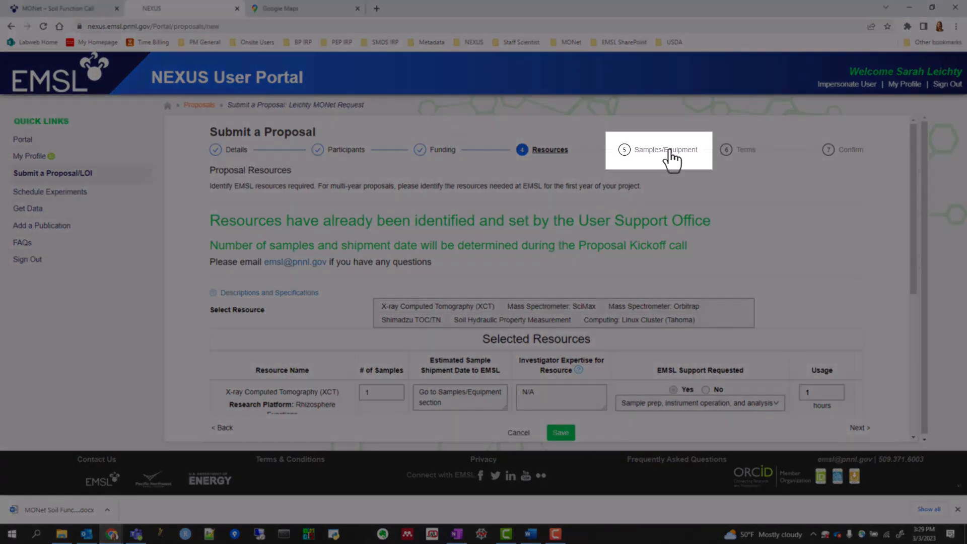
Step: Advance to the Samples/Equipment step via the progress bar
{"action": "left_click", "coordinate": [671, 157]}
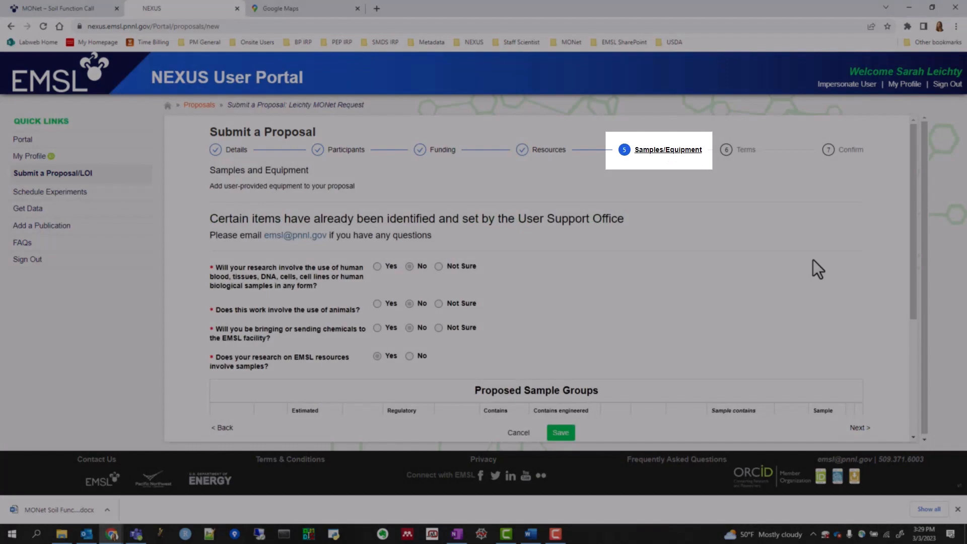
{"action": "scroll", "coordinate": [774, 262], "scroll_direction": "down", "scroll_amount": 1}
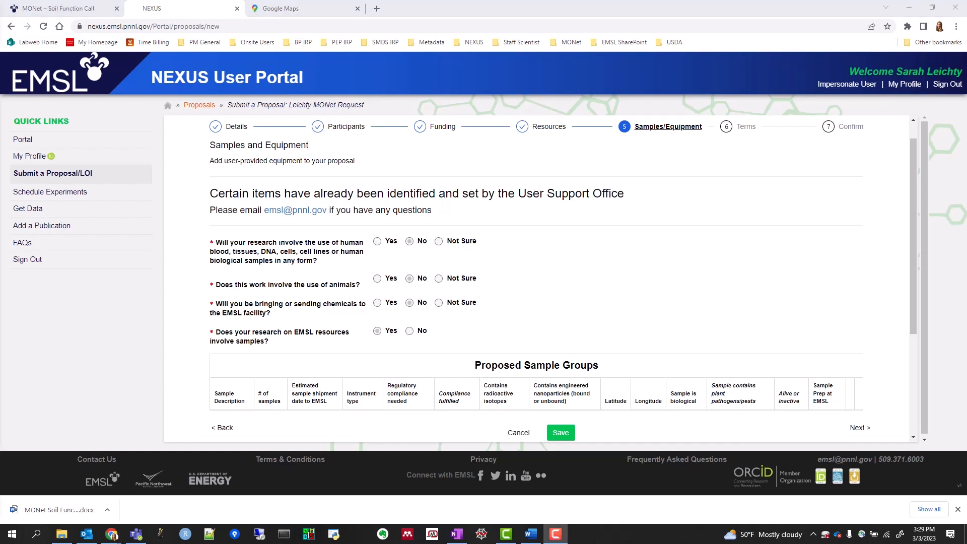
{"action": "scroll", "coordinate": [282, 340], "scroll_direction": "down", "scroll_amount": 2}
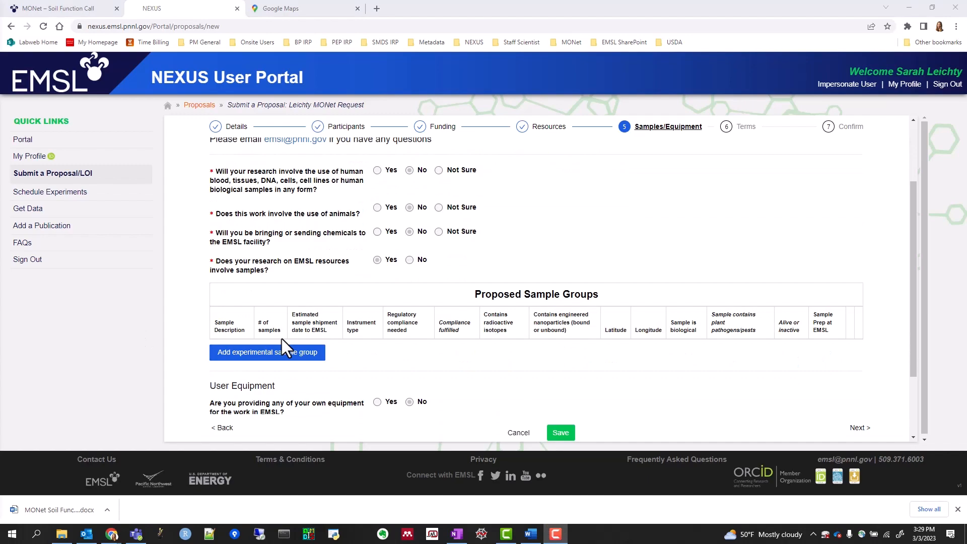
{"action": "scroll", "coordinate": [281, 339], "scroll_direction": "down", "scroll_amount": 2}
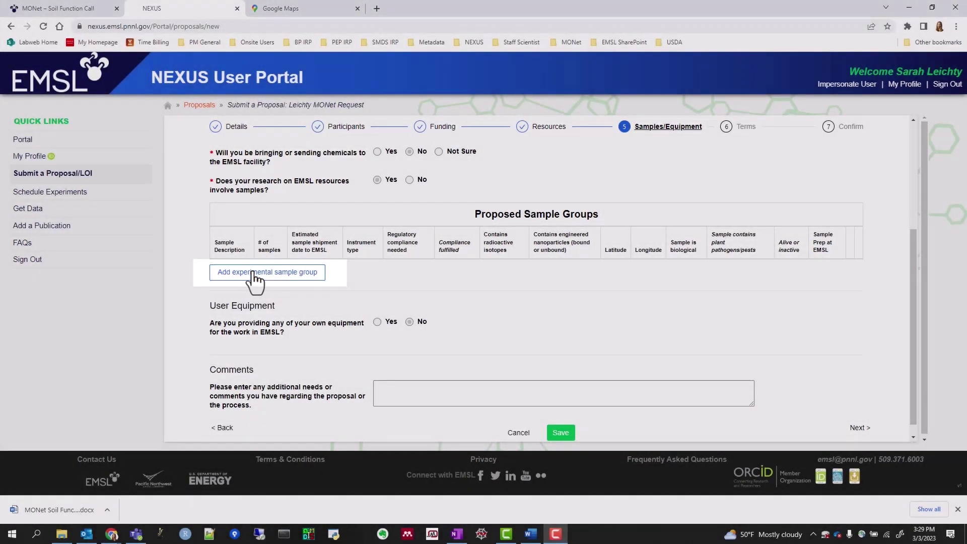
Step: Enter the Great Basin Urban description, 6 samples, July 2023 shipment and 'the MONet suite' instruments
{"action": "left_click", "coordinate": [256, 280]}
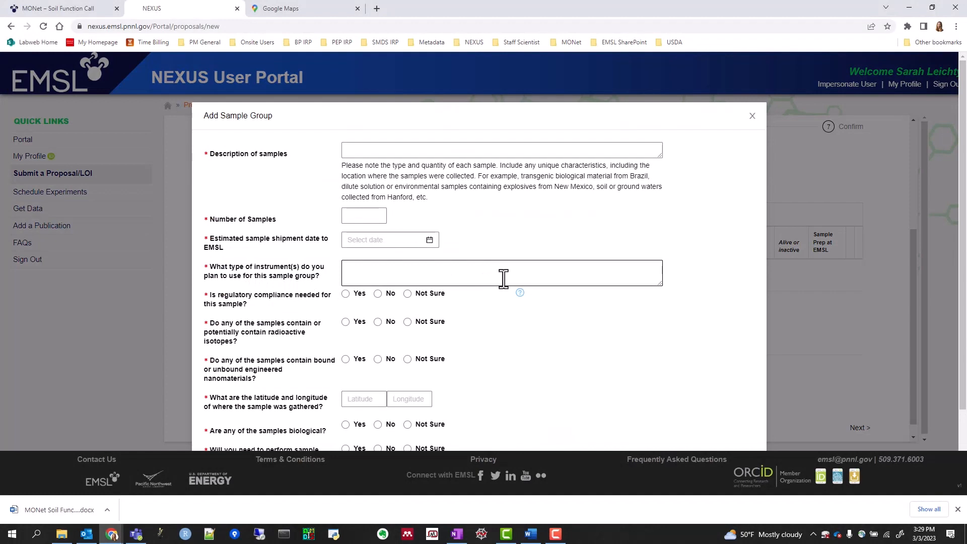
{"action": "left_click", "coordinate": [475, 150]}
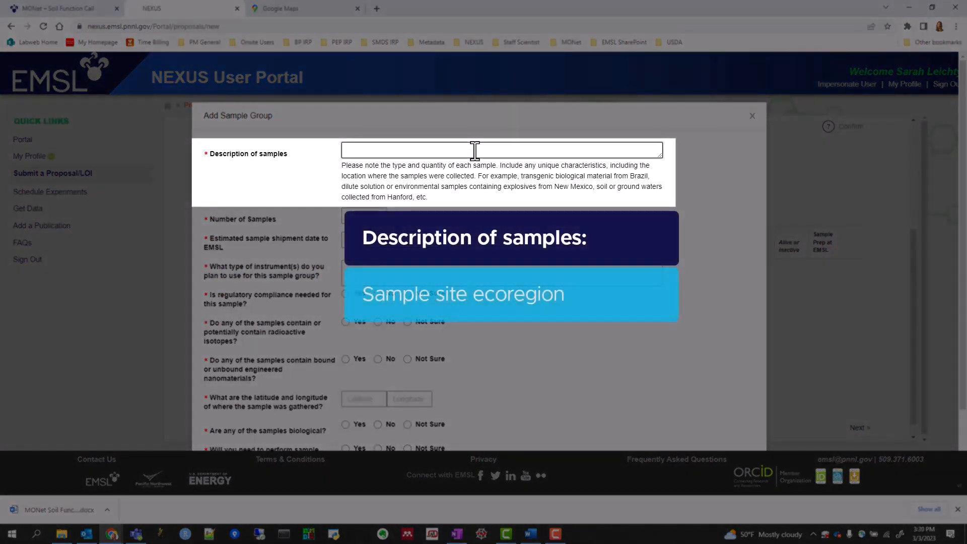
{"action": "type", "text": "Great"}
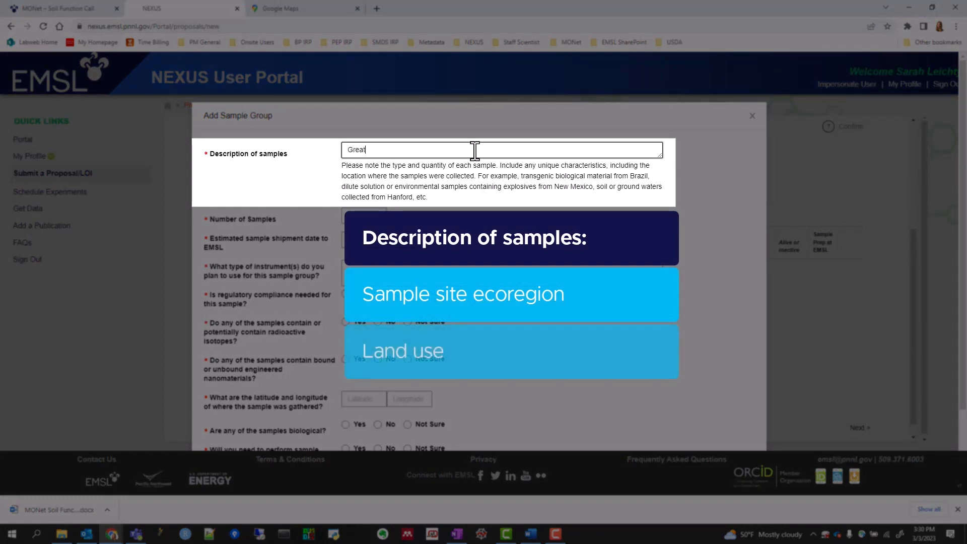
{"action": "type", "text": " Basin Urban"}
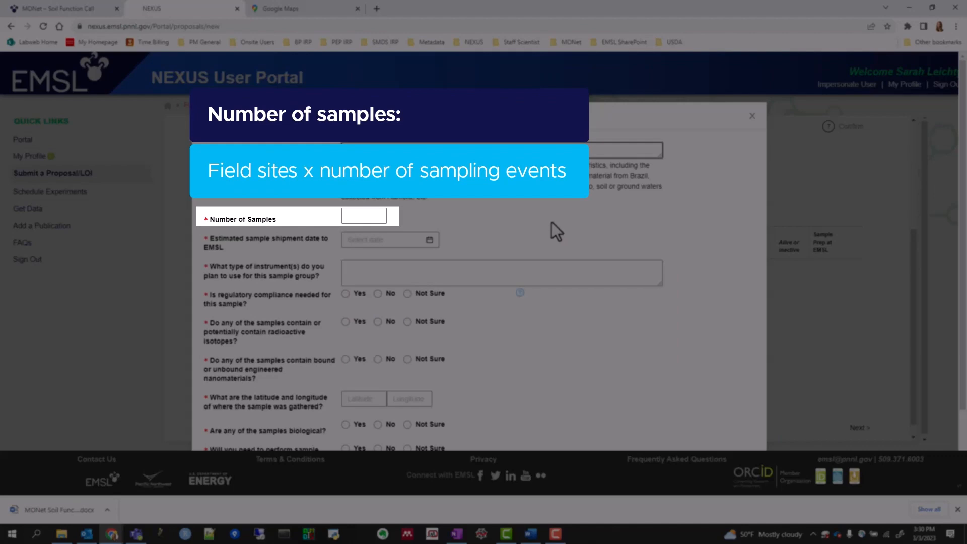
{"action": "left_click", "coordinate": [370, 216]}
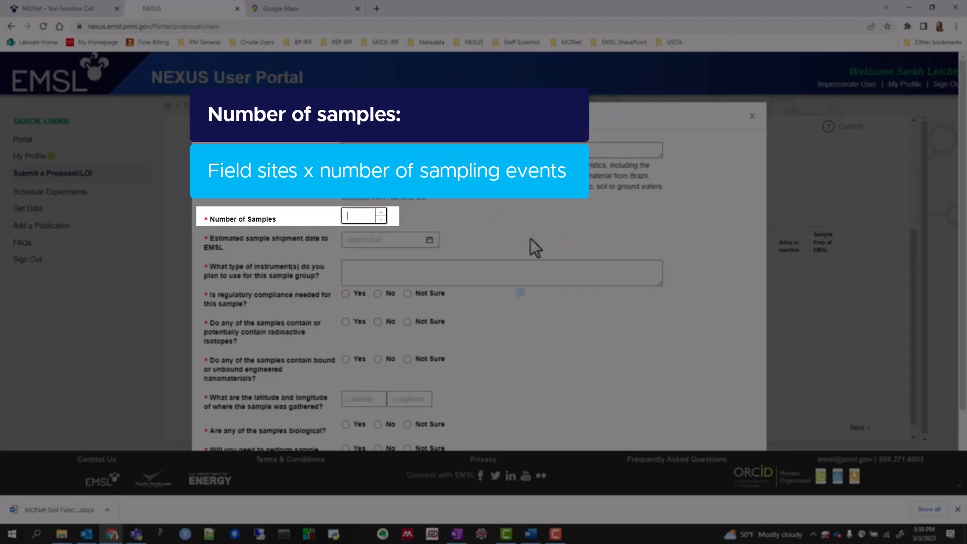
{"action": "type", "text": "6"}
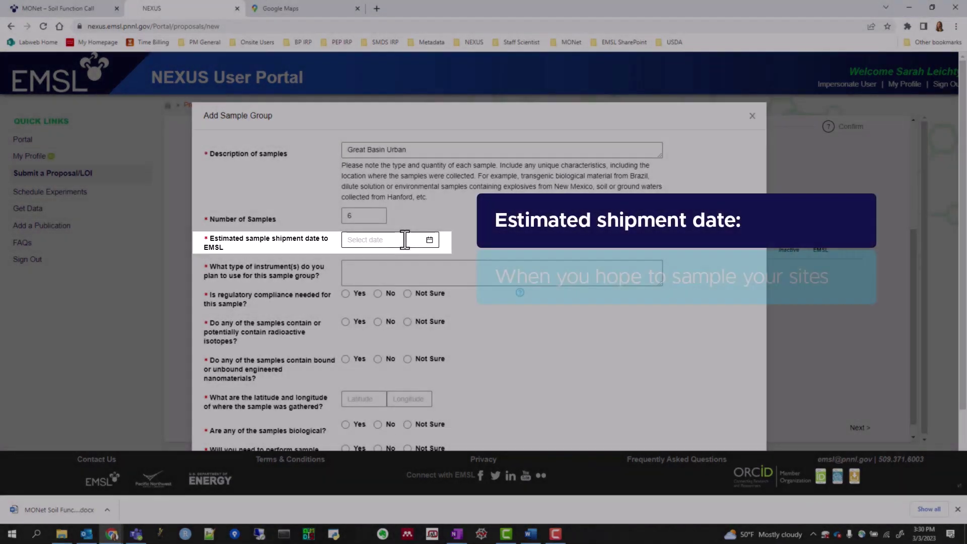
{"action": "left_click", "coordinate": [401, 239]}
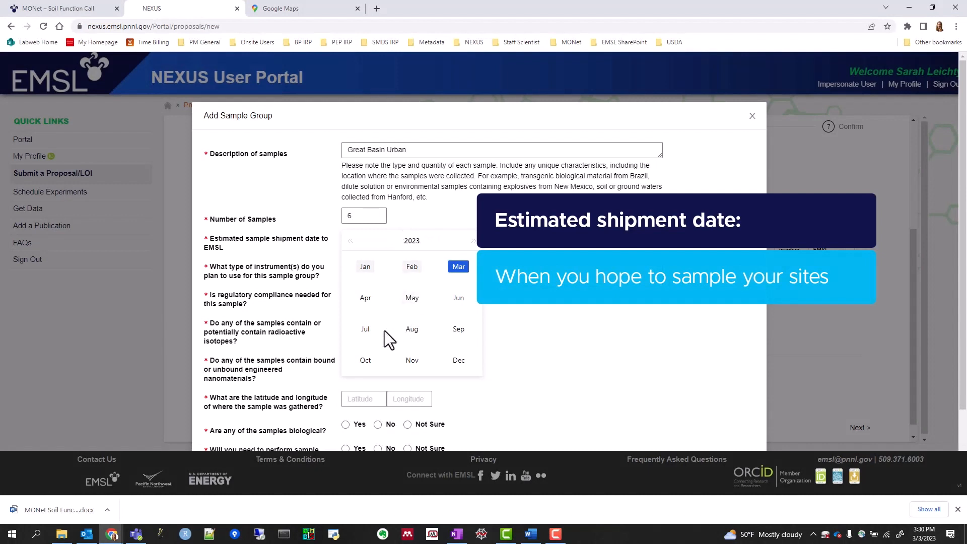
{"action": "left_click", "coordinate": [364, 328]}
{"action": "left_click", "coordinate": [450, 272]}
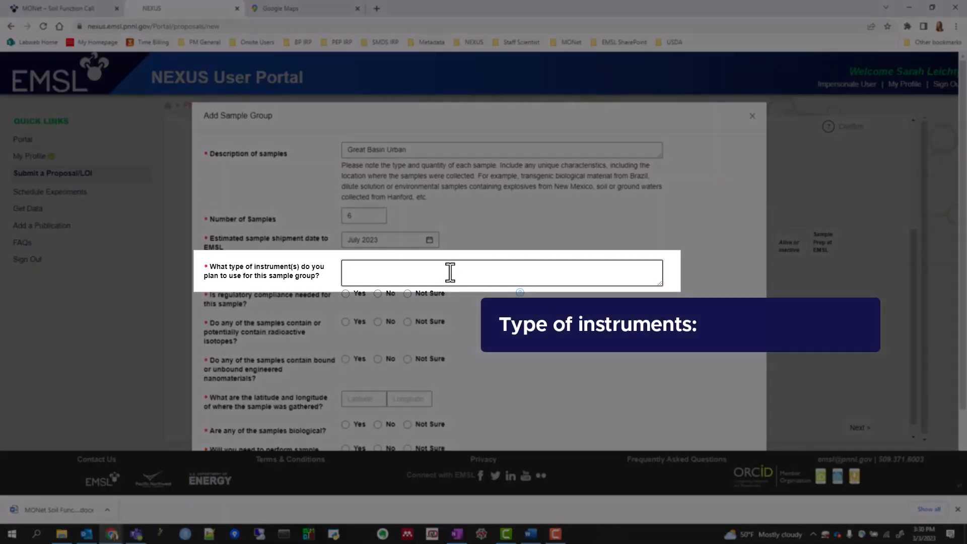
{"action": "type", "text": "the MO"}
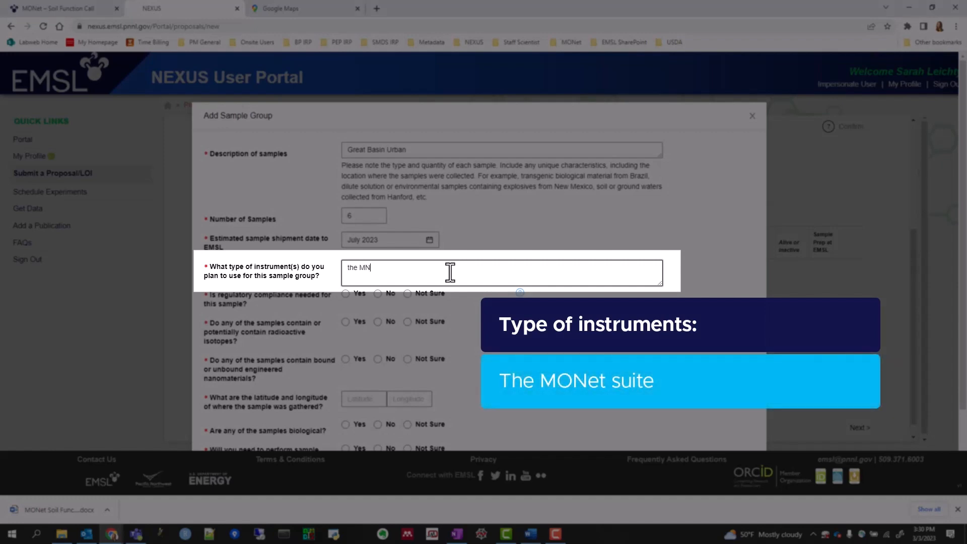
{"action": "type", "text": "Net suite"}
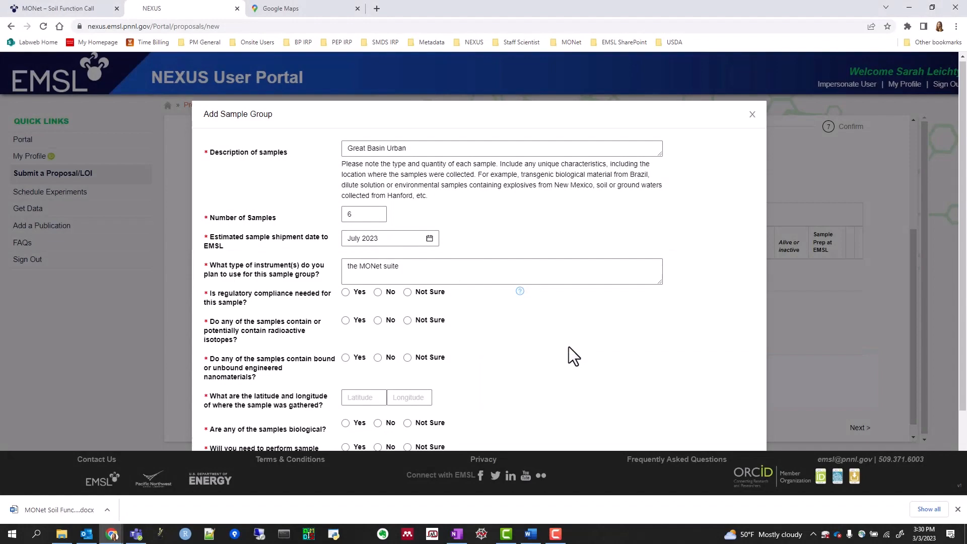
{"action": "scroll", "coordinate": [569, 347], "scroll_direction": "down", "scroll_amount": 1}
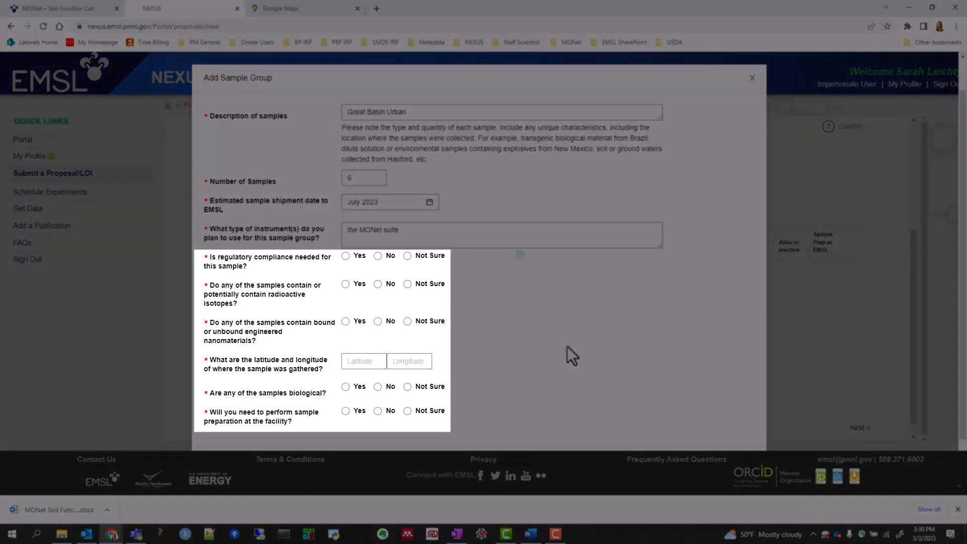
{"action": "scroll", "coordinate": [567, 345], "scroll_direction": "down", "scroll_amount": 1}
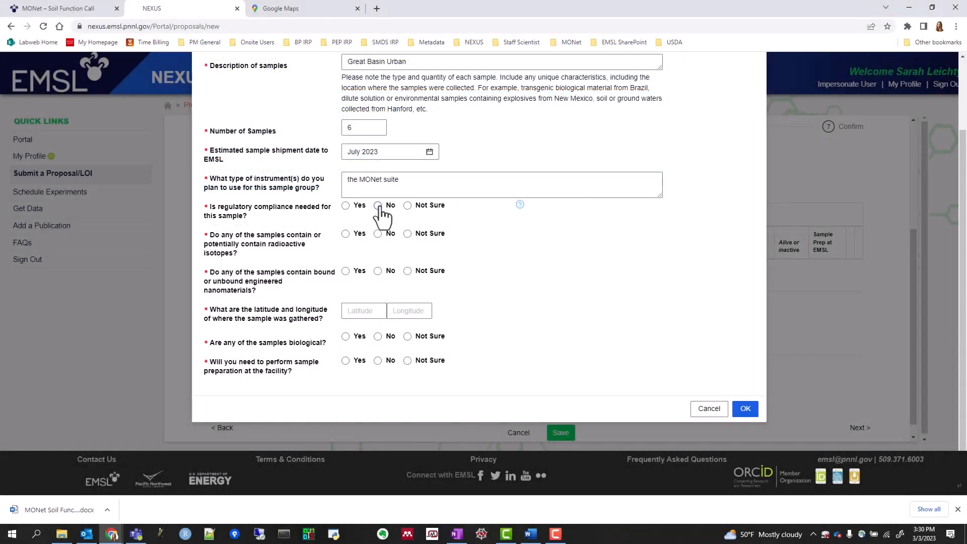
Step: Answer No to regulatory compliance, radioactive isotopes and engineered nanomaterials
{"action": "left_click", "coordinate": [378, 206]}
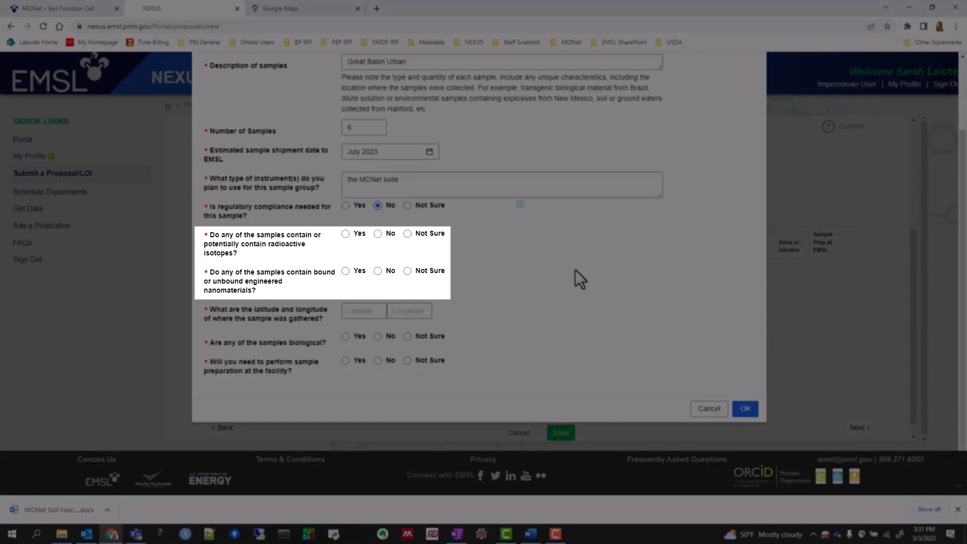
{"action": "left_click", "coordinate": [377, 233]}
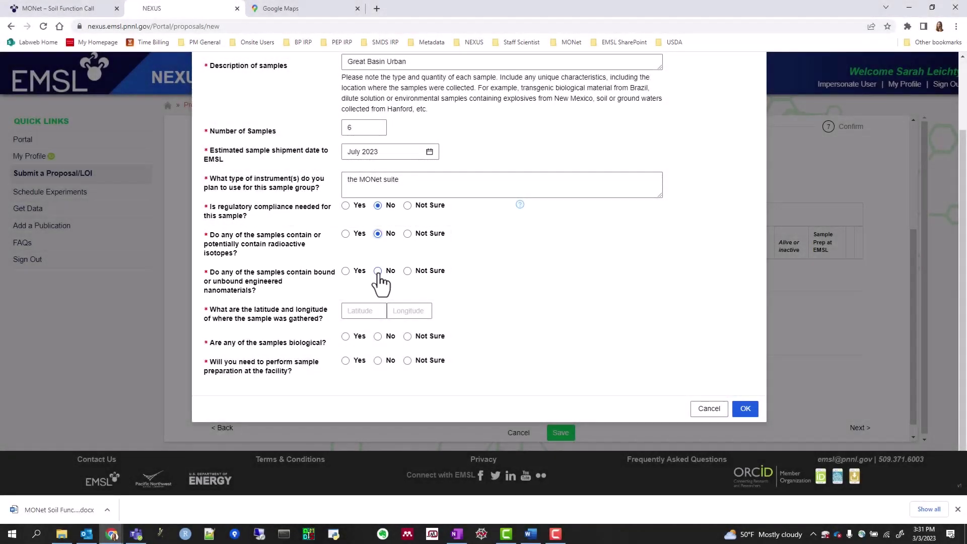
{"action": "left_click", "coordinate": [378, 270]}
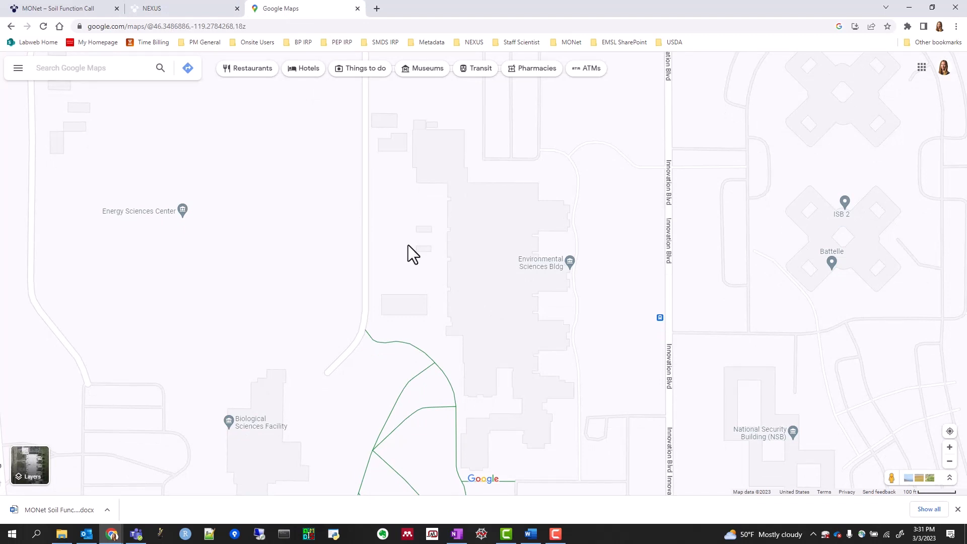
Step: Pin a point beside the Environmental Sciences Bldg and show its coordinates 46.34895, -119.27832
{"action": "left_click", "coordinate": [494, 241]}
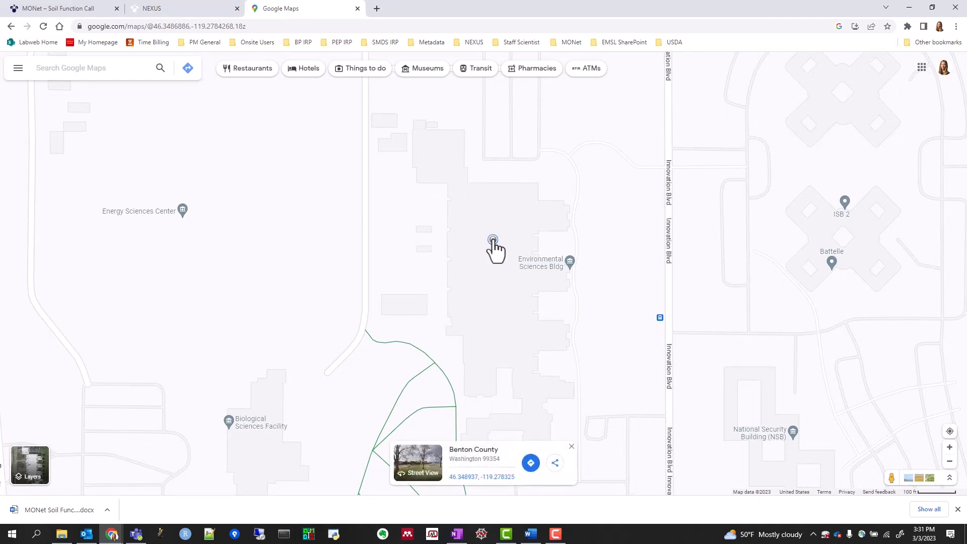
{"action": "right_click", "coordinate": [493, 241]}
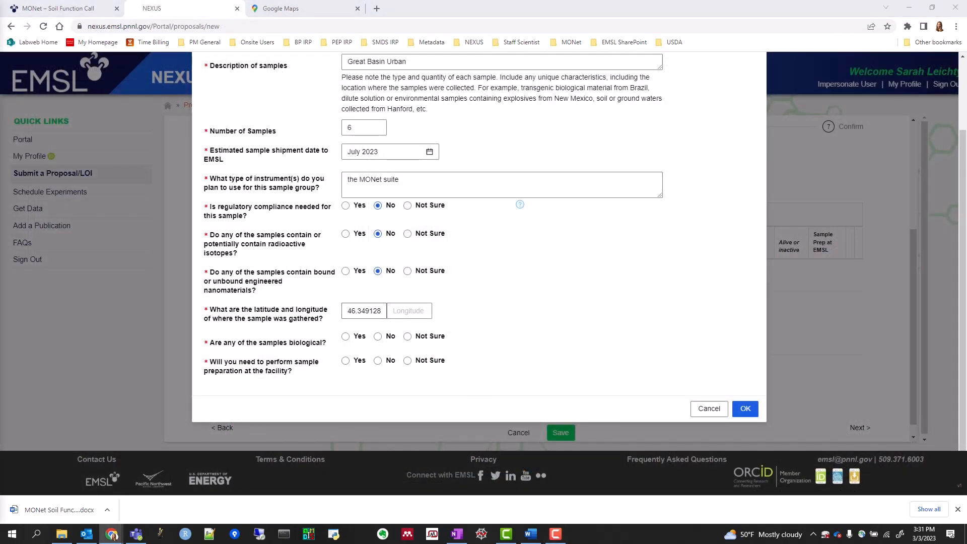
Step: Paste the site's longitude into the sample group
{"action": "left_click", "coordinate": [409, 311]}
{"action": "key", "text": "ctrl+v"}
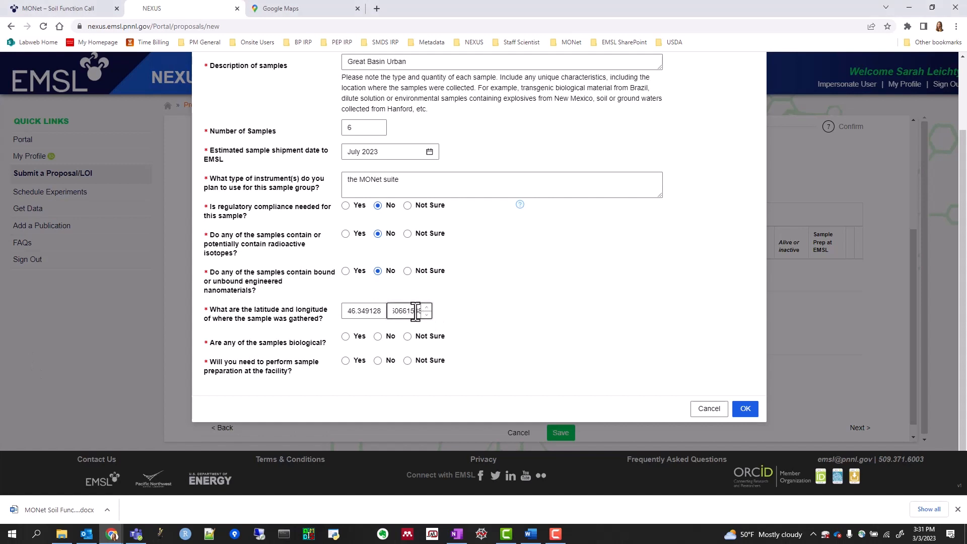
{"action": "left_click", "coordinate": [484, 321]}
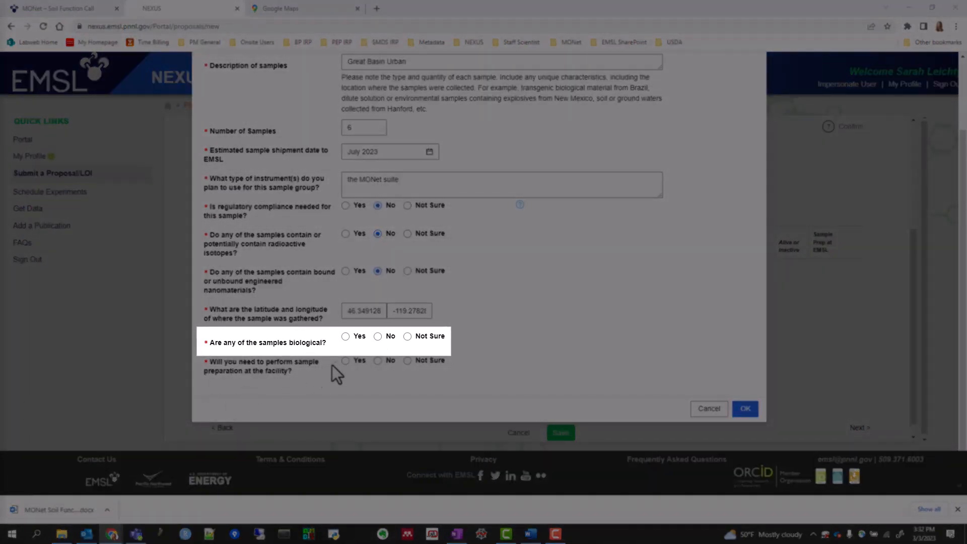
Step: Mark the samples biological, with No for plant pathogens and facility sample preparation
{"action": "left_click", "coordinate": [345, 336]}
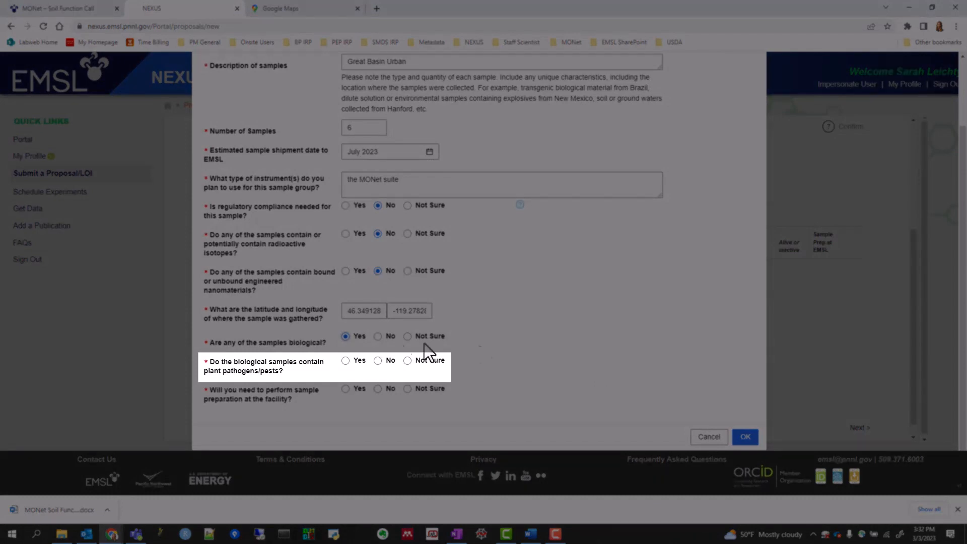
{"action": "left_click", "coordinate": [378, 360]}
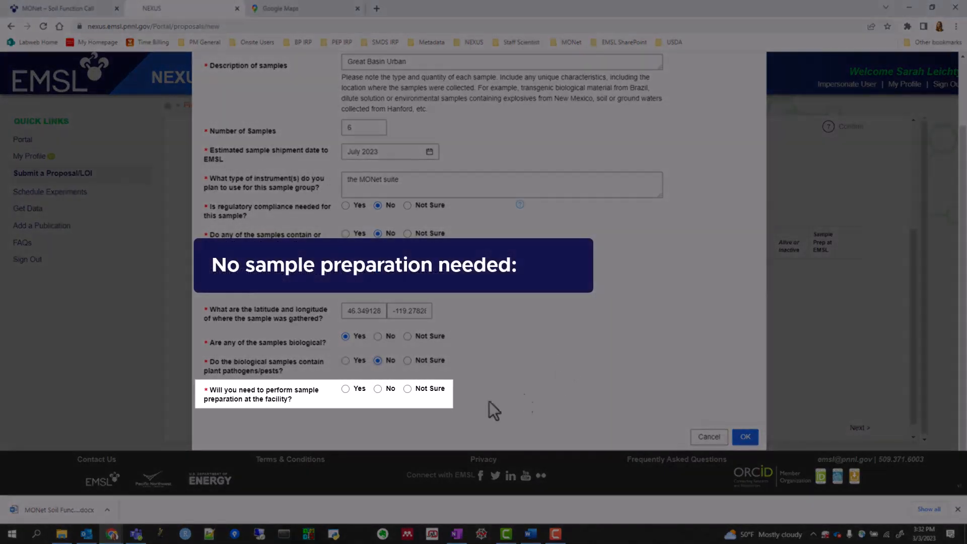
{"action": "left_click", "coordinate": [379, 388]}
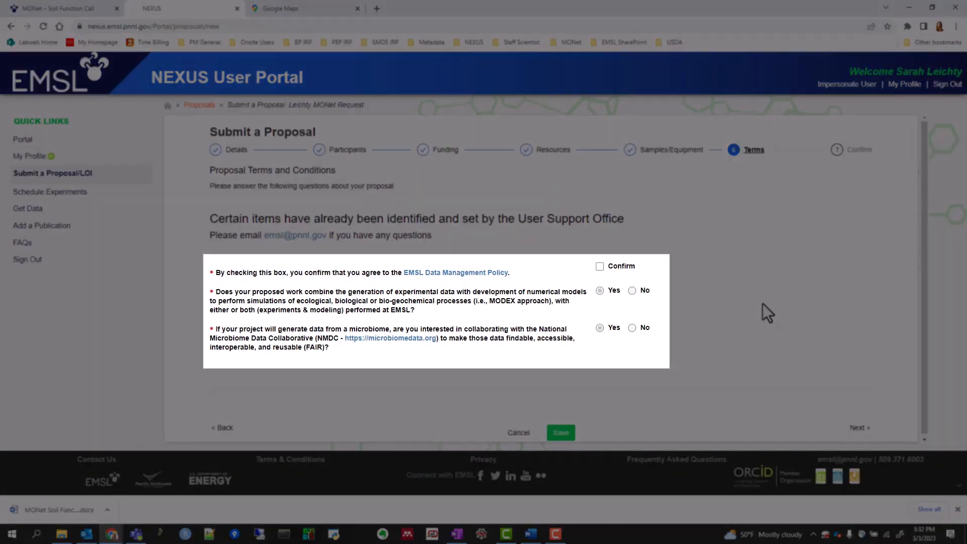
Step: Confirm agreement with the EMSL Data Management Policy
{"action": "left_click", "coordinate": [601, 267]}
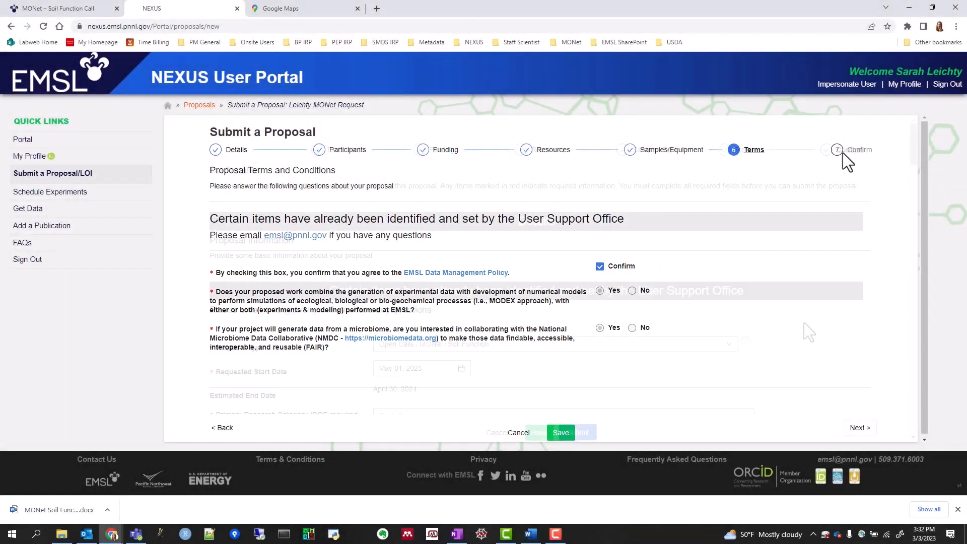